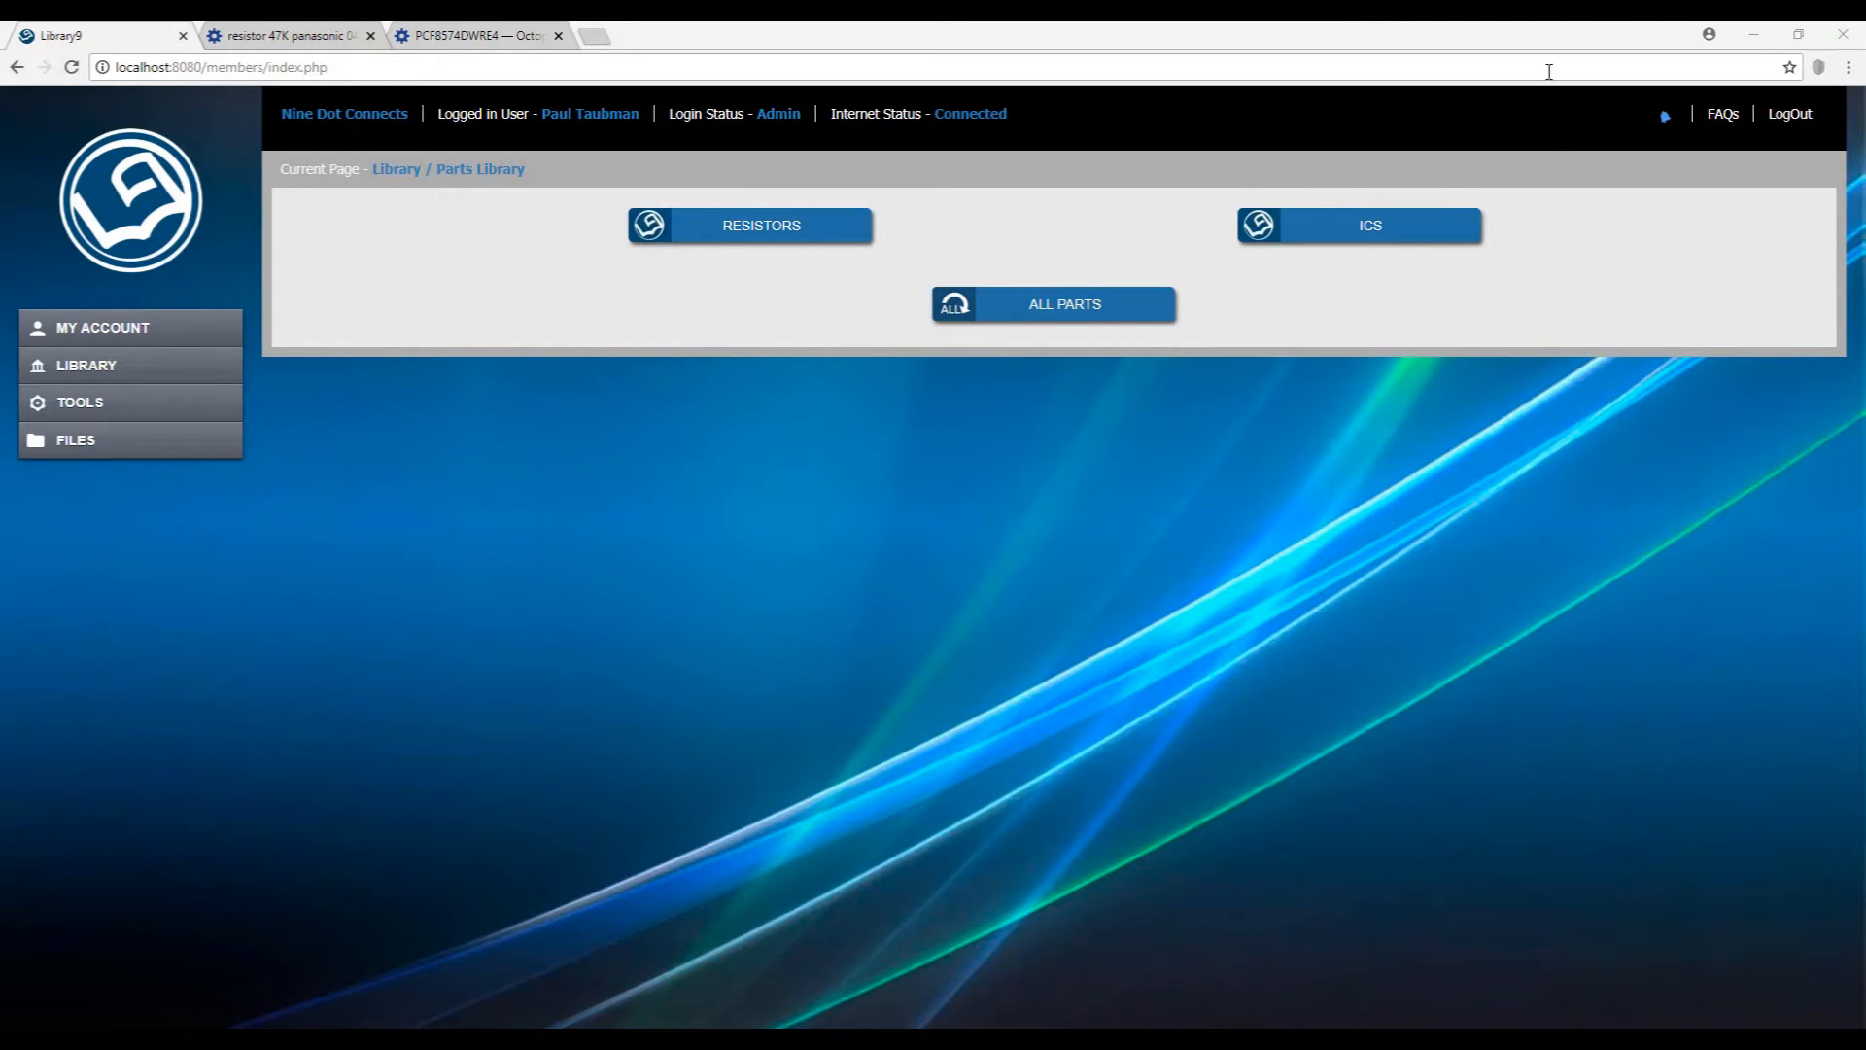
# - Open the form for adding a new part in the Resistors category of the parts library
pyautogui.click(726, 230)
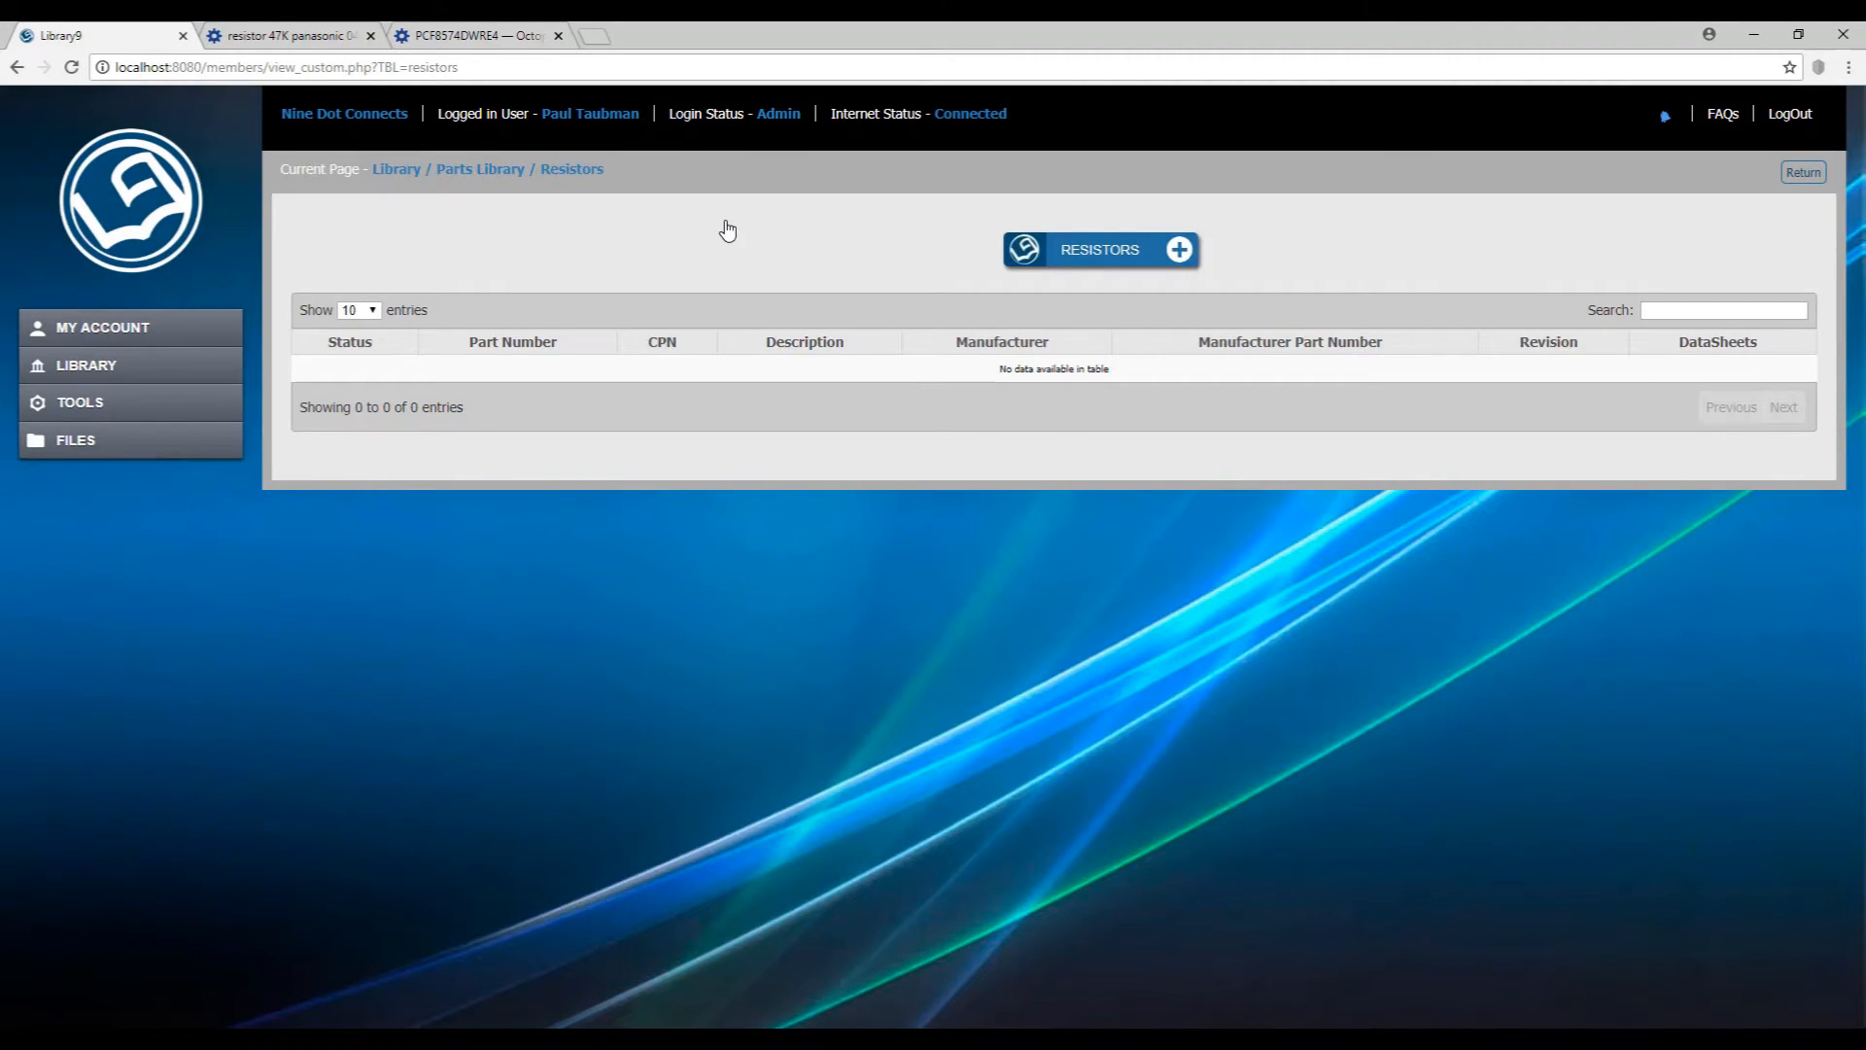
pyautogui.click(134, 185)
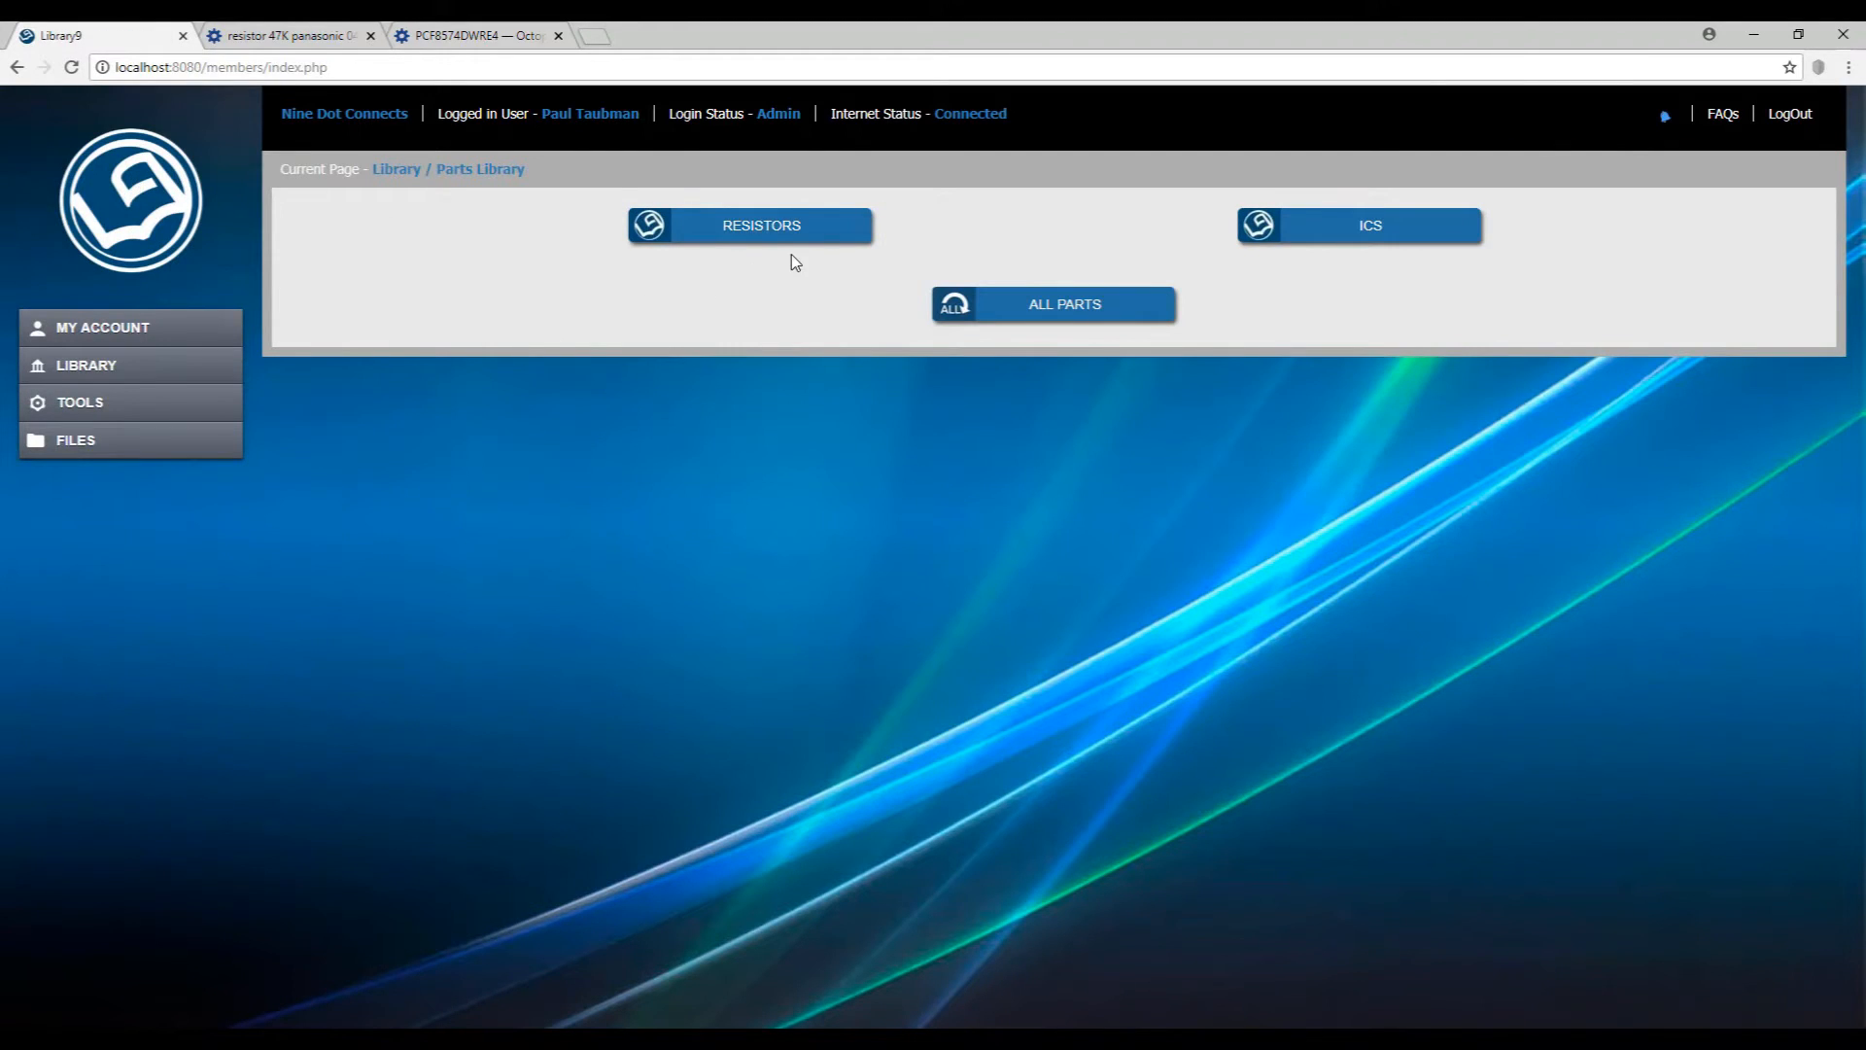
pyautogui.click(770, 234)
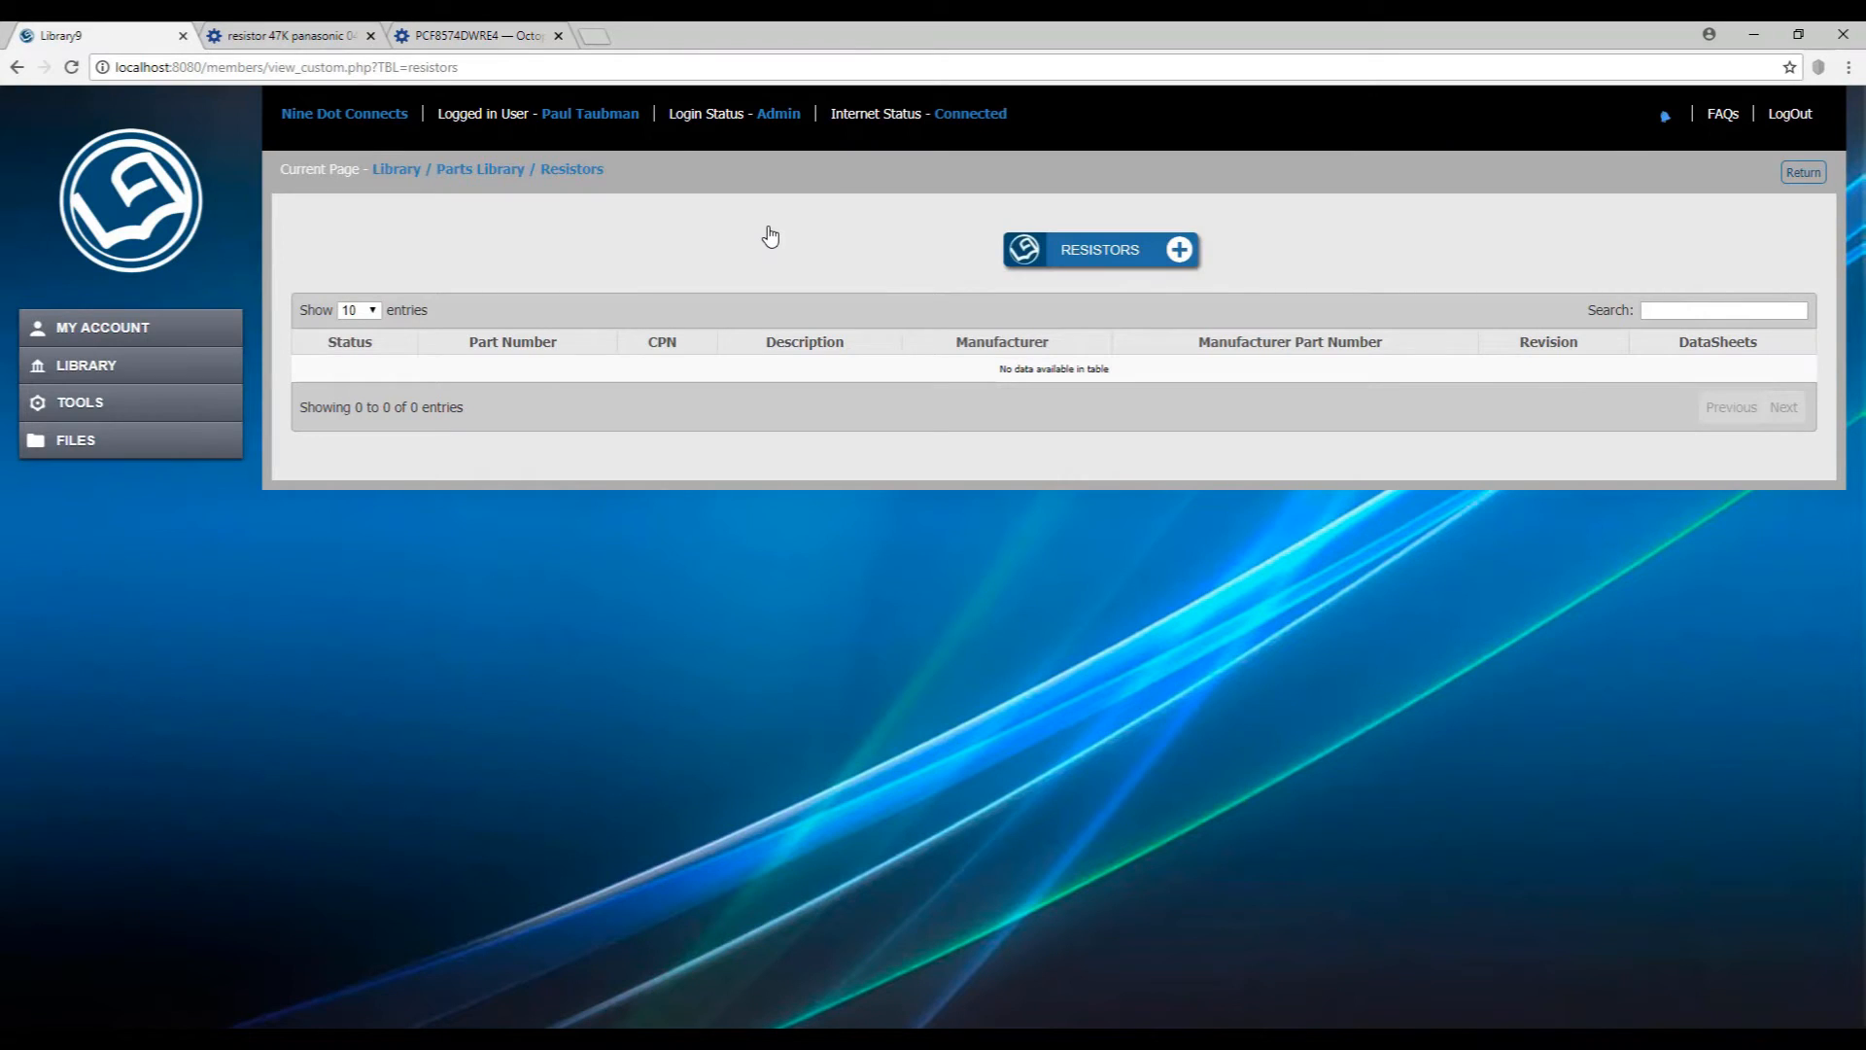
pyautogui.click(1109, 257)
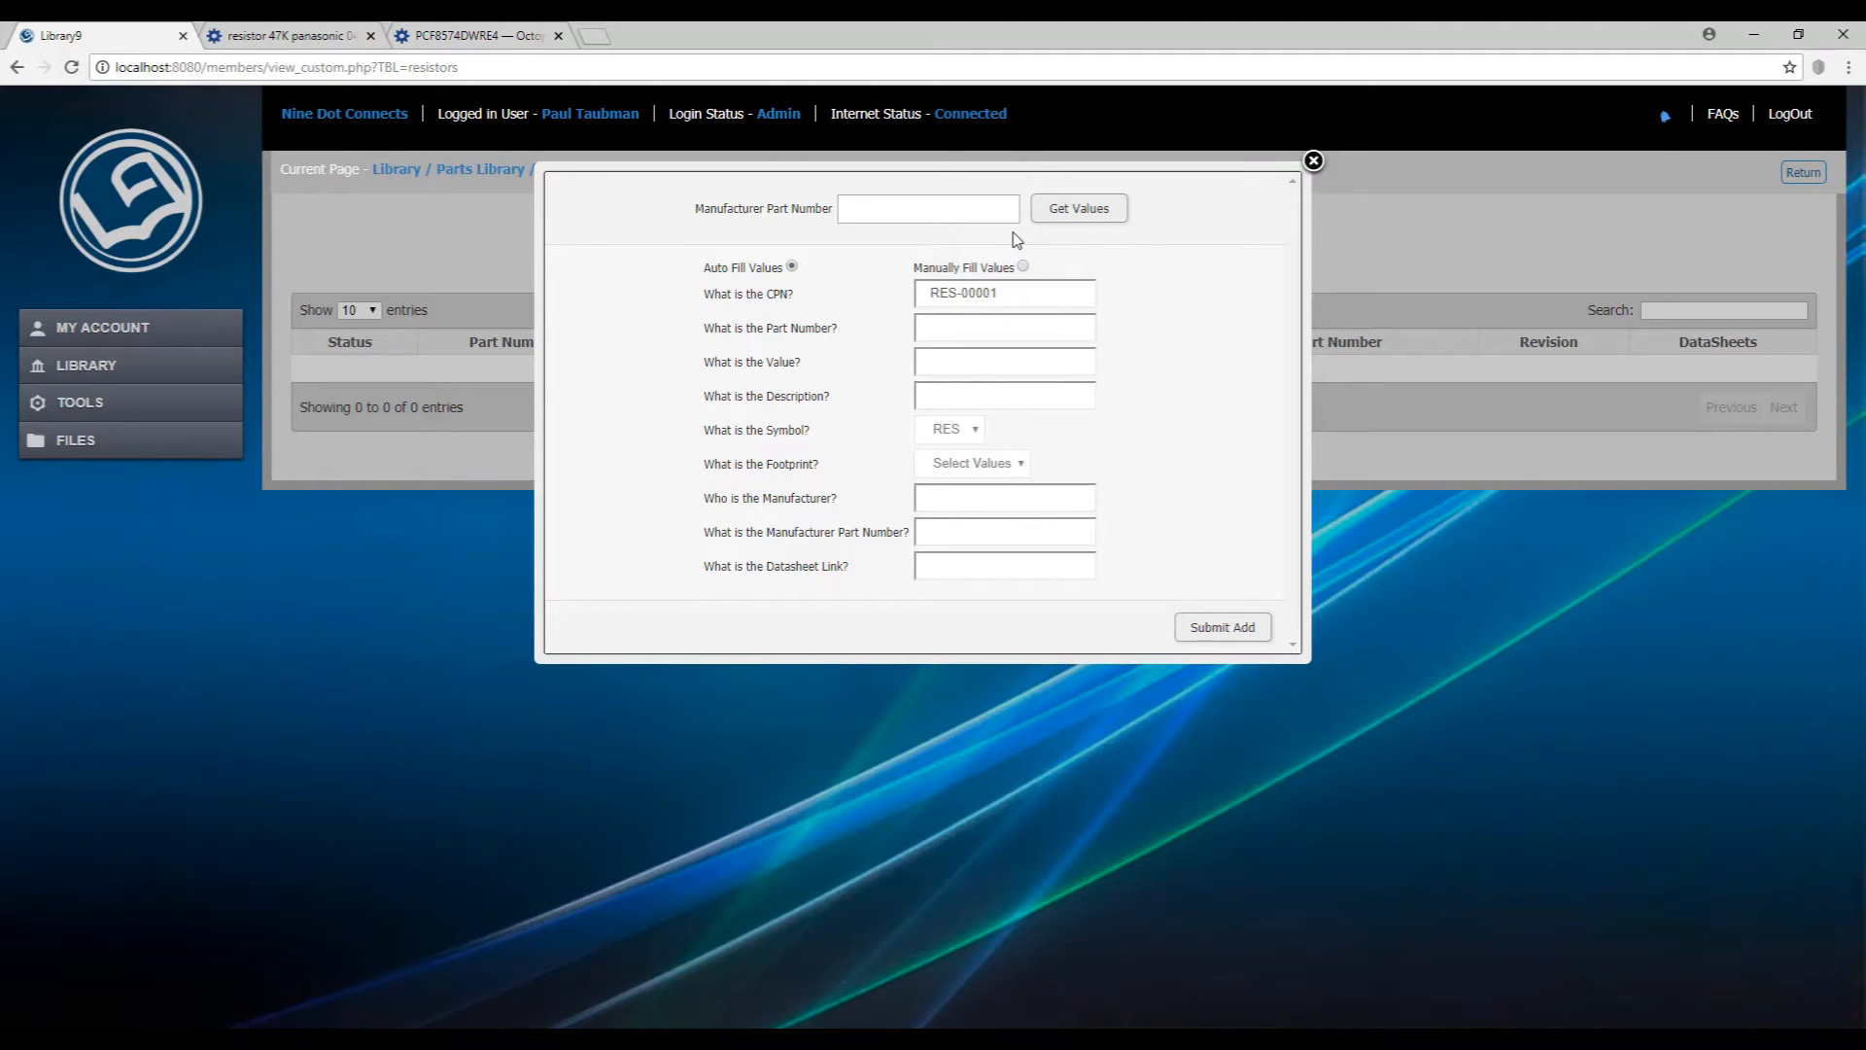
# - Open the Panasonic ERA-2AEB473X resistor from the Octopart results and copy its part number
pyautogui.click(282, 35)
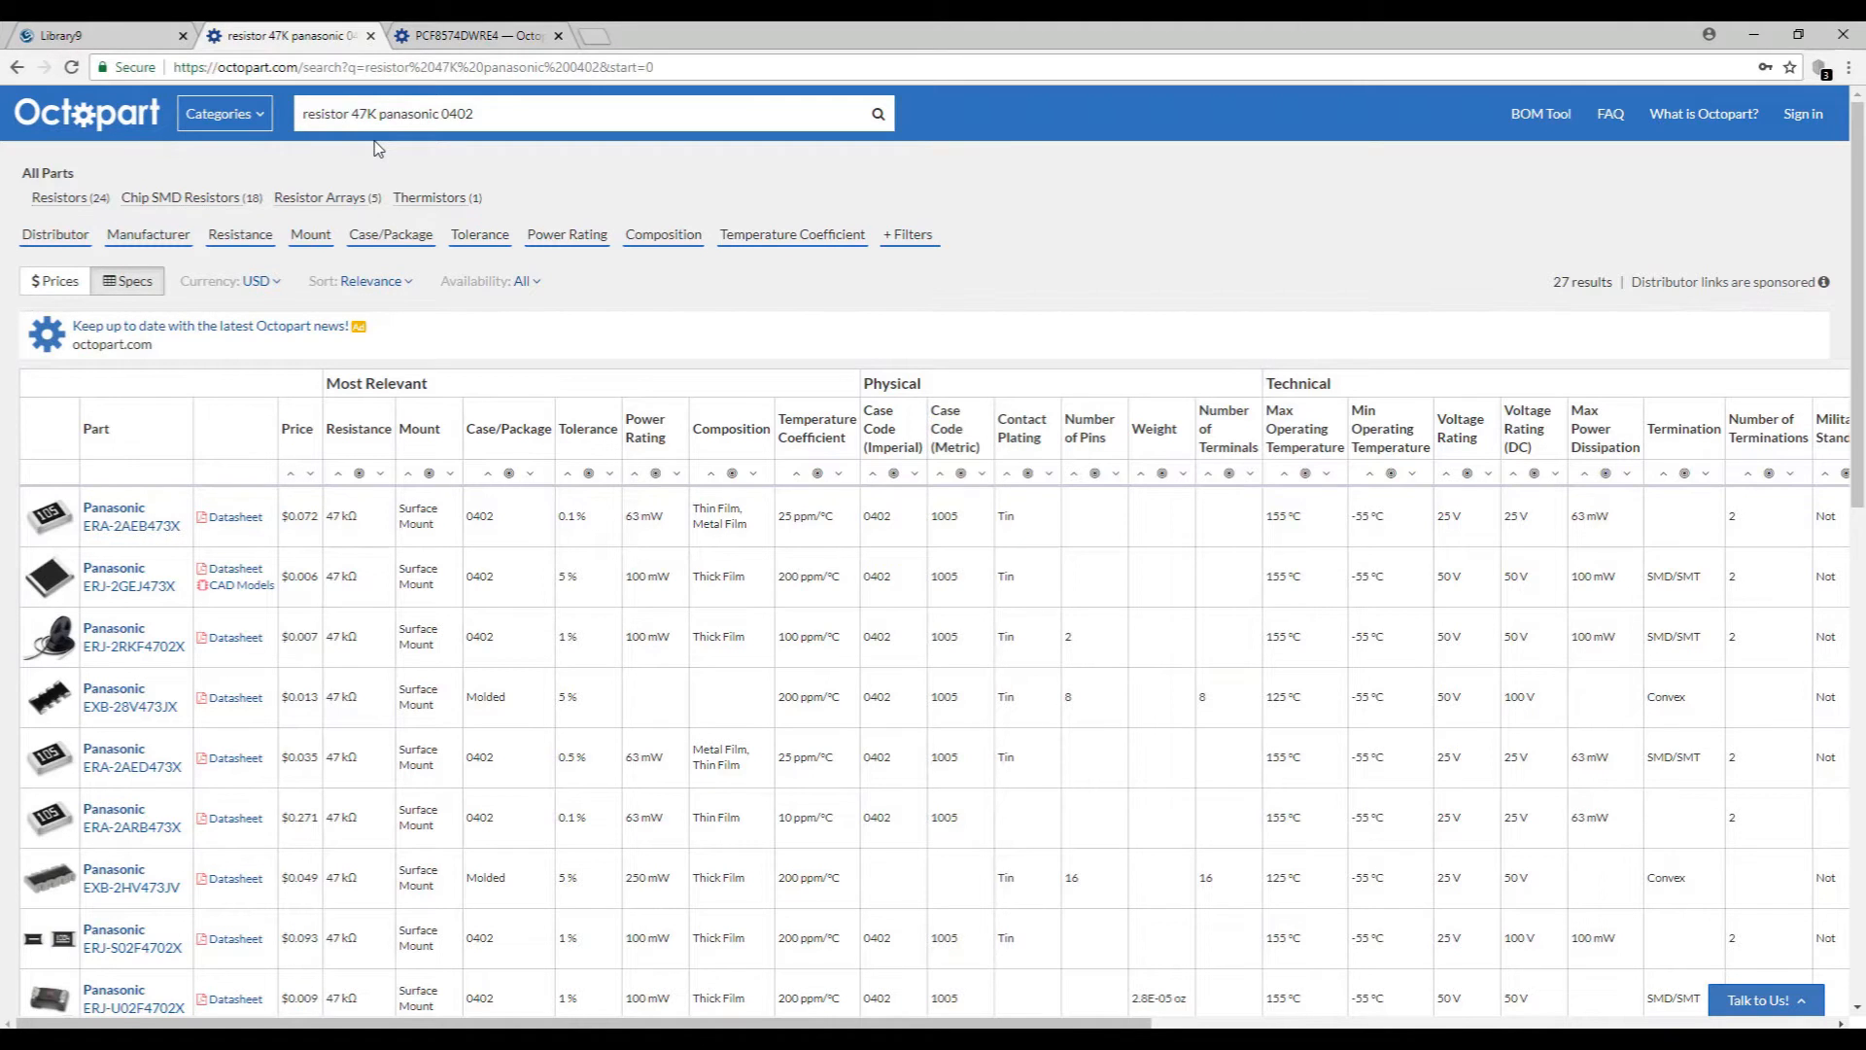
pyautogui.click(131, 526)
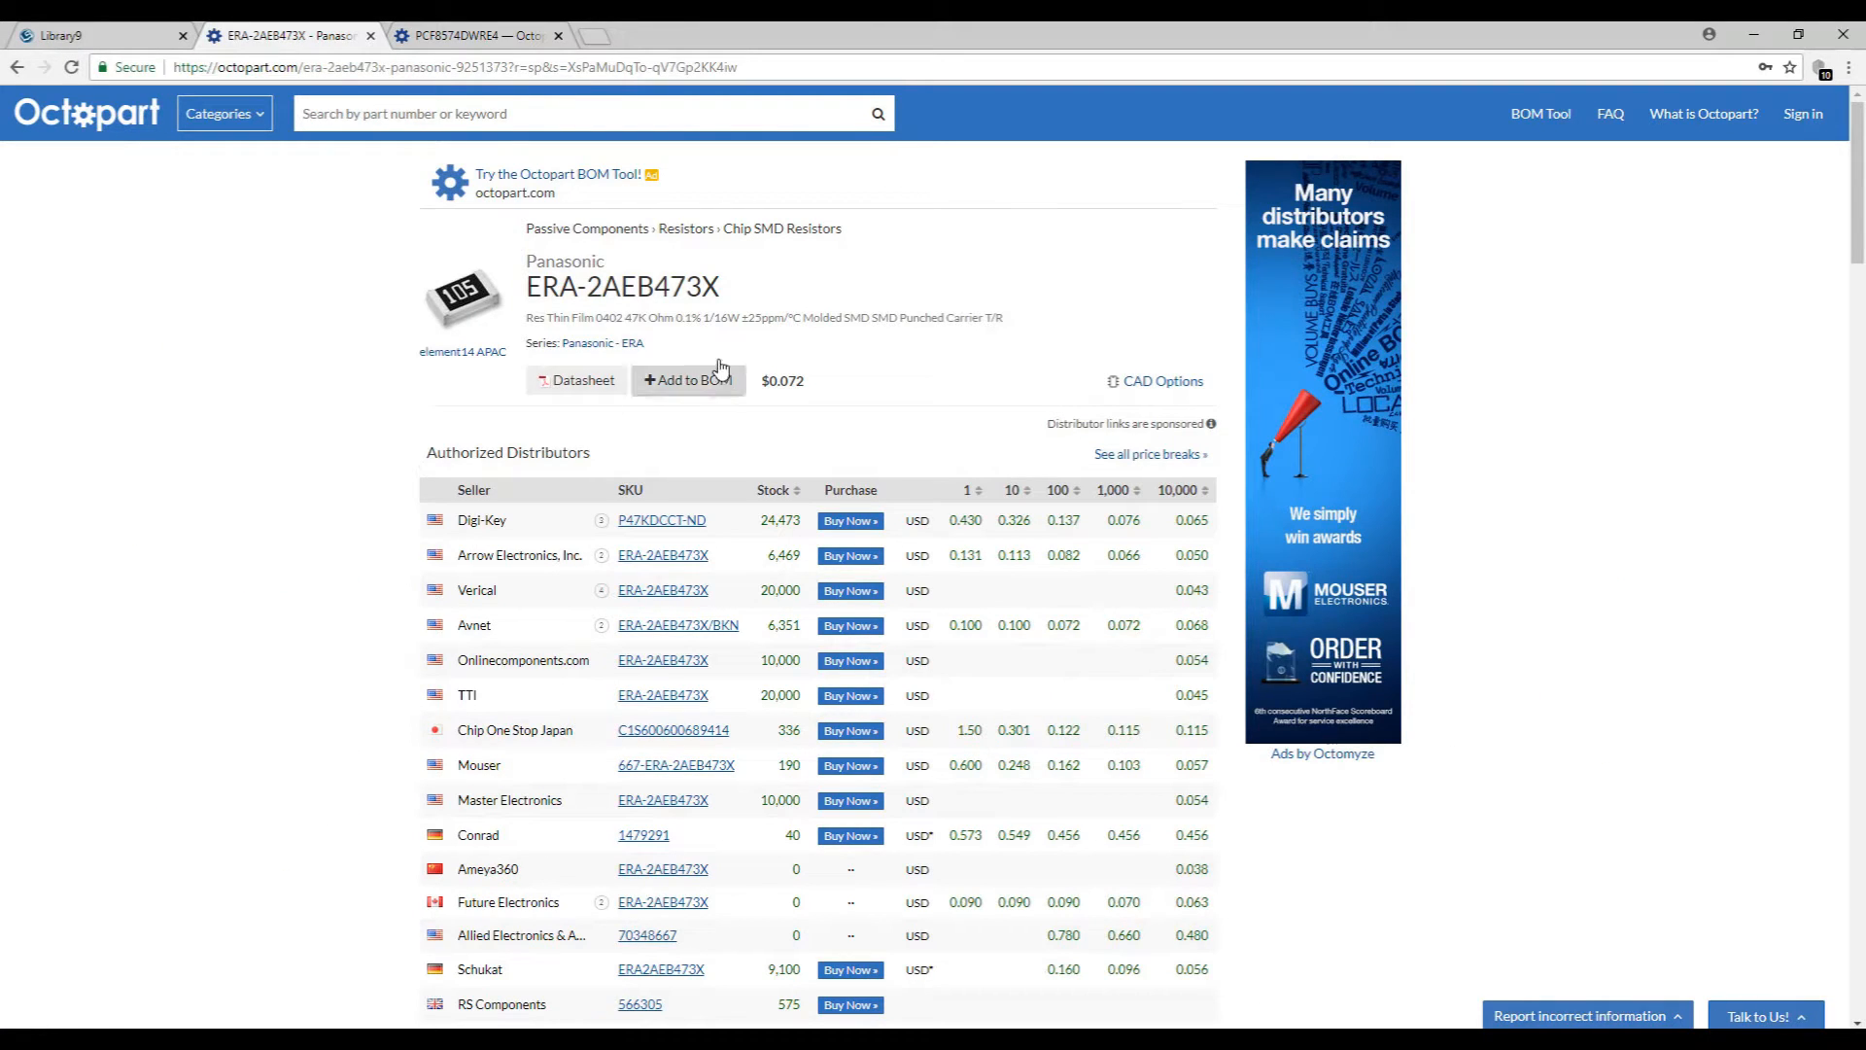
pyautogui.moveTo(724, 292); pyautogui.dragTo(534, 288)
pyautogui.hotkey('ctrl', 'c')
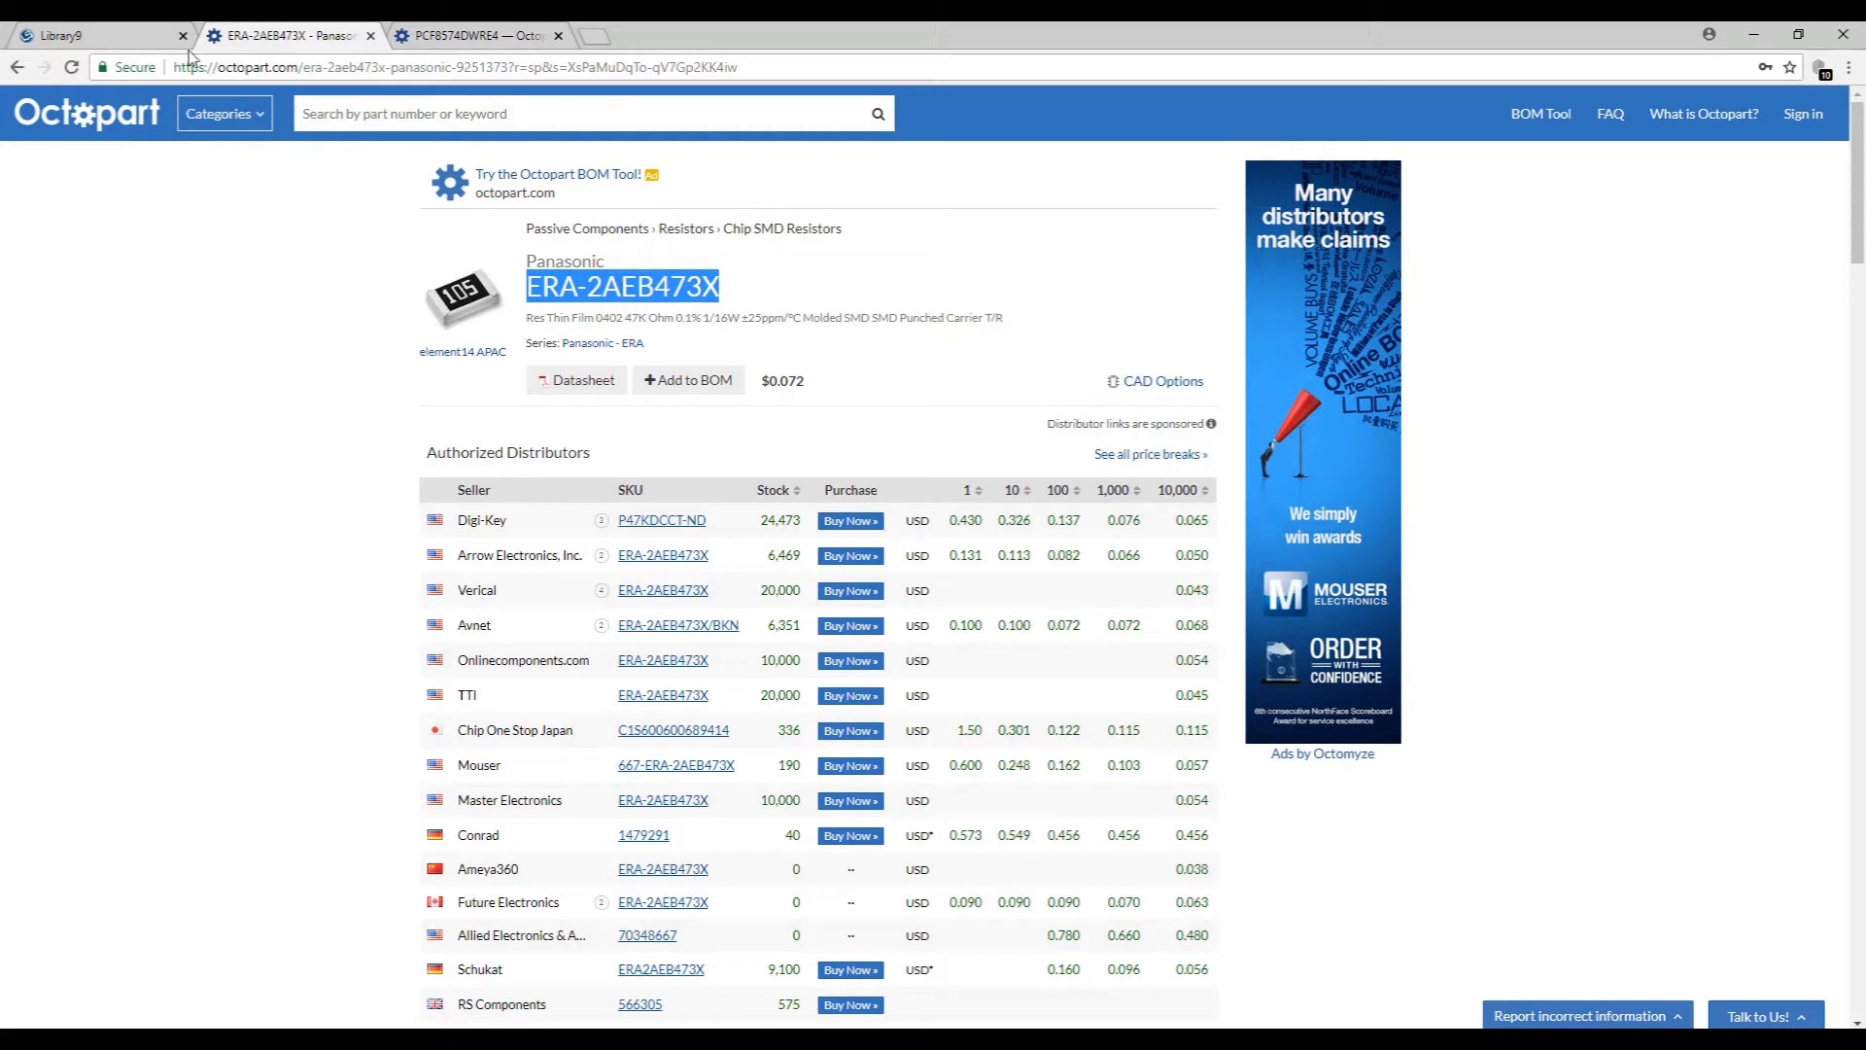
# - Back in the Library9 resistor form, enter manufacturer part number ERA-2AEB473X and retrieve its values
pyautogui.click(114, 35)
pyautogui.click(919, 210)
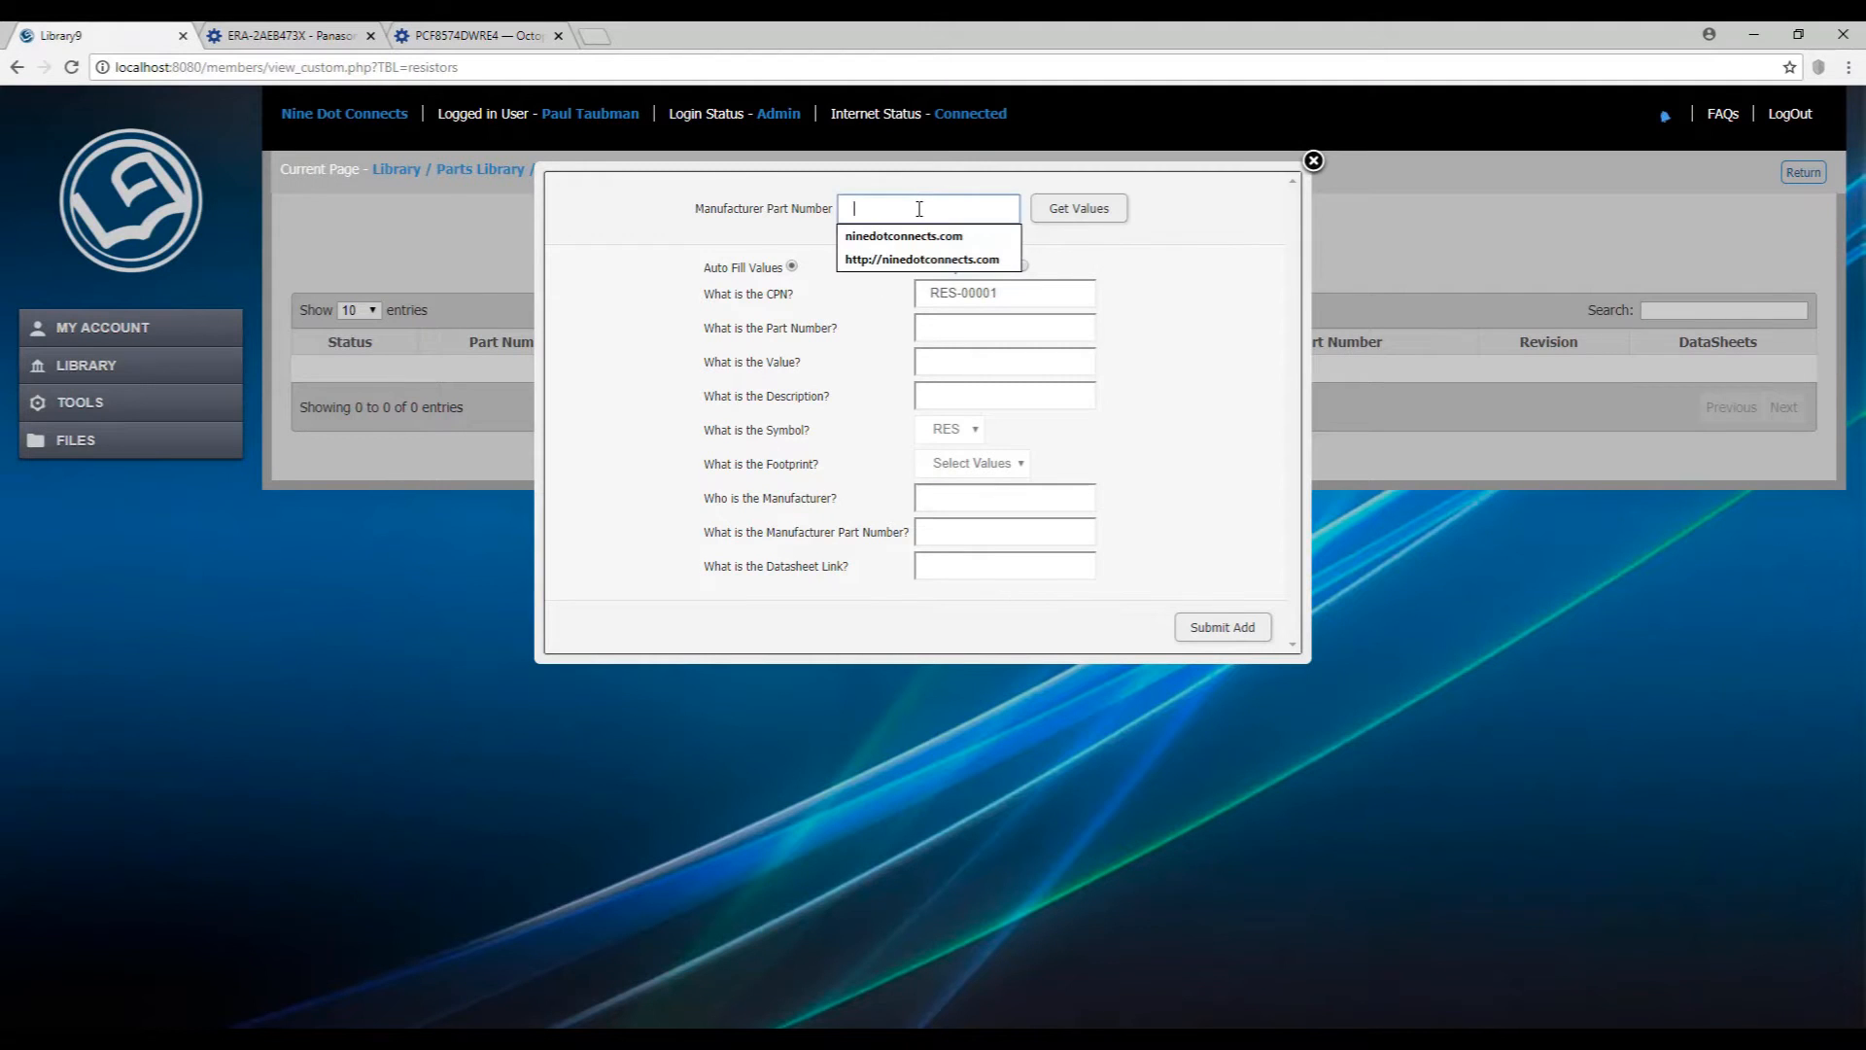
pyautogui.hotkey('ctrl', 'v')
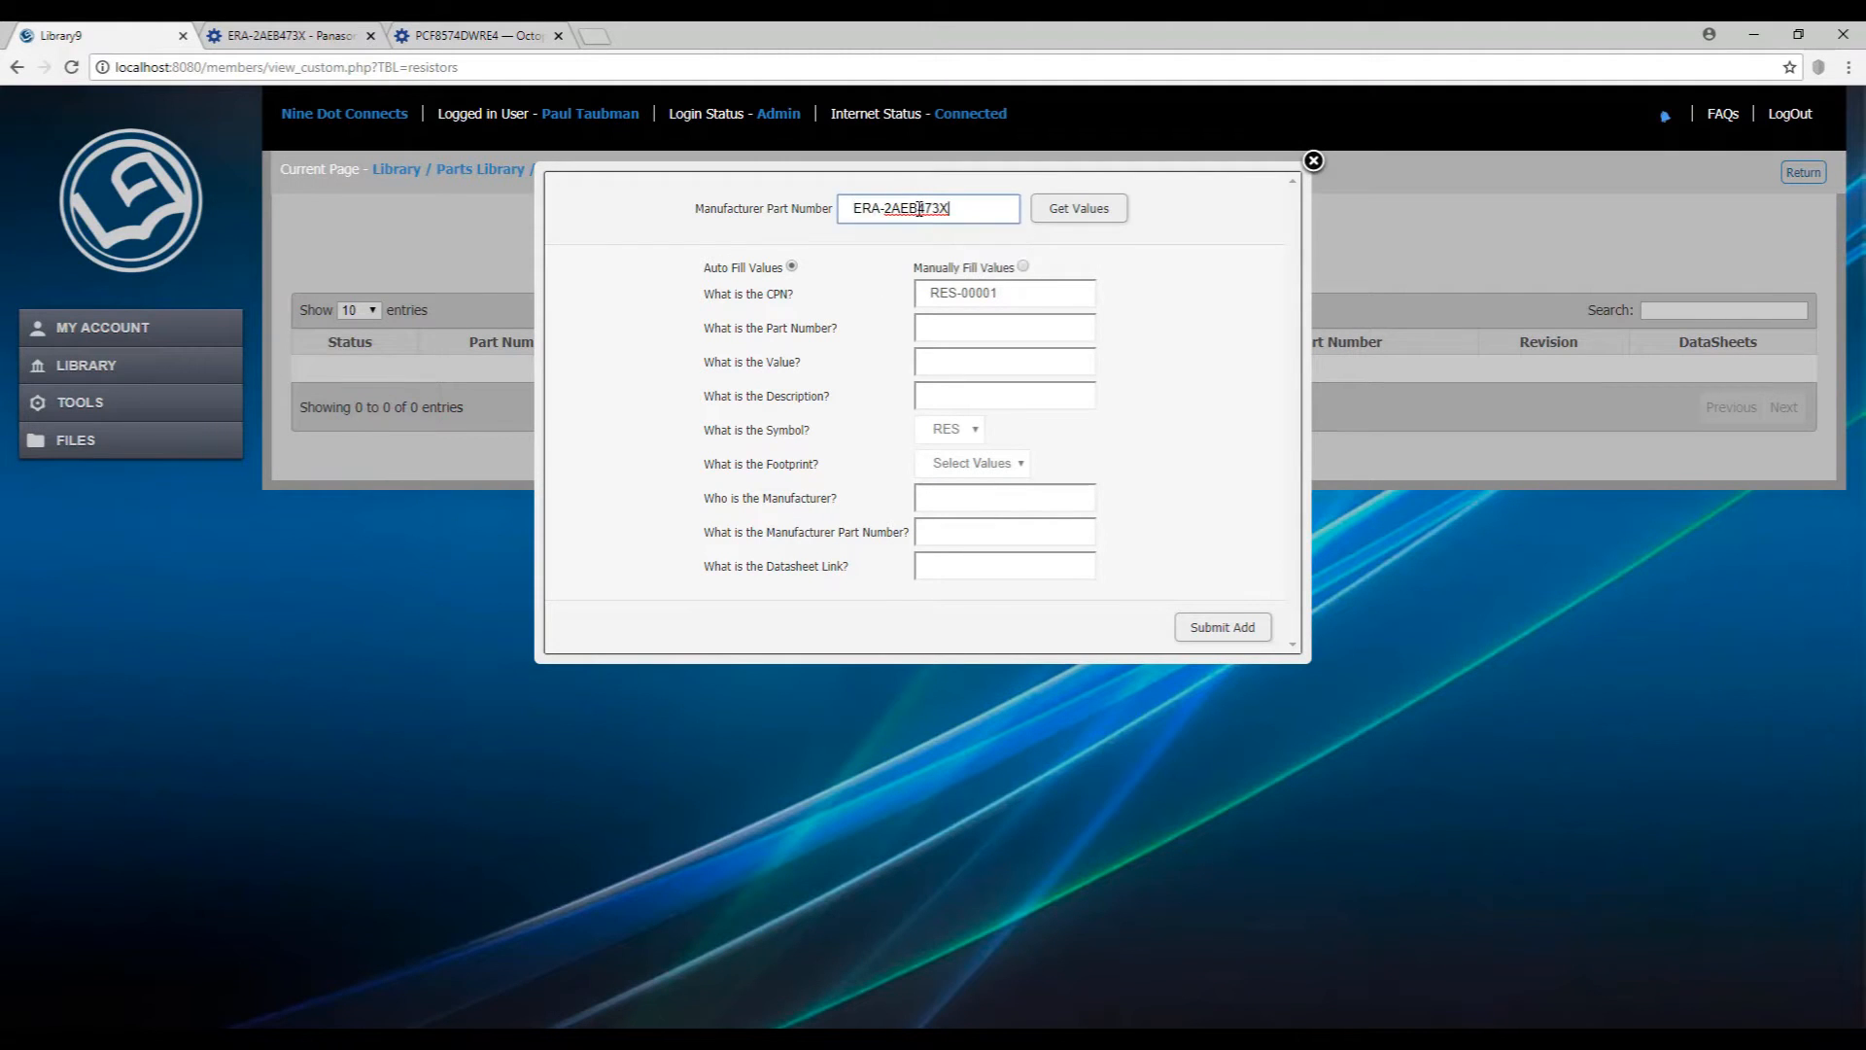
pyautogui.click(1079, 210)
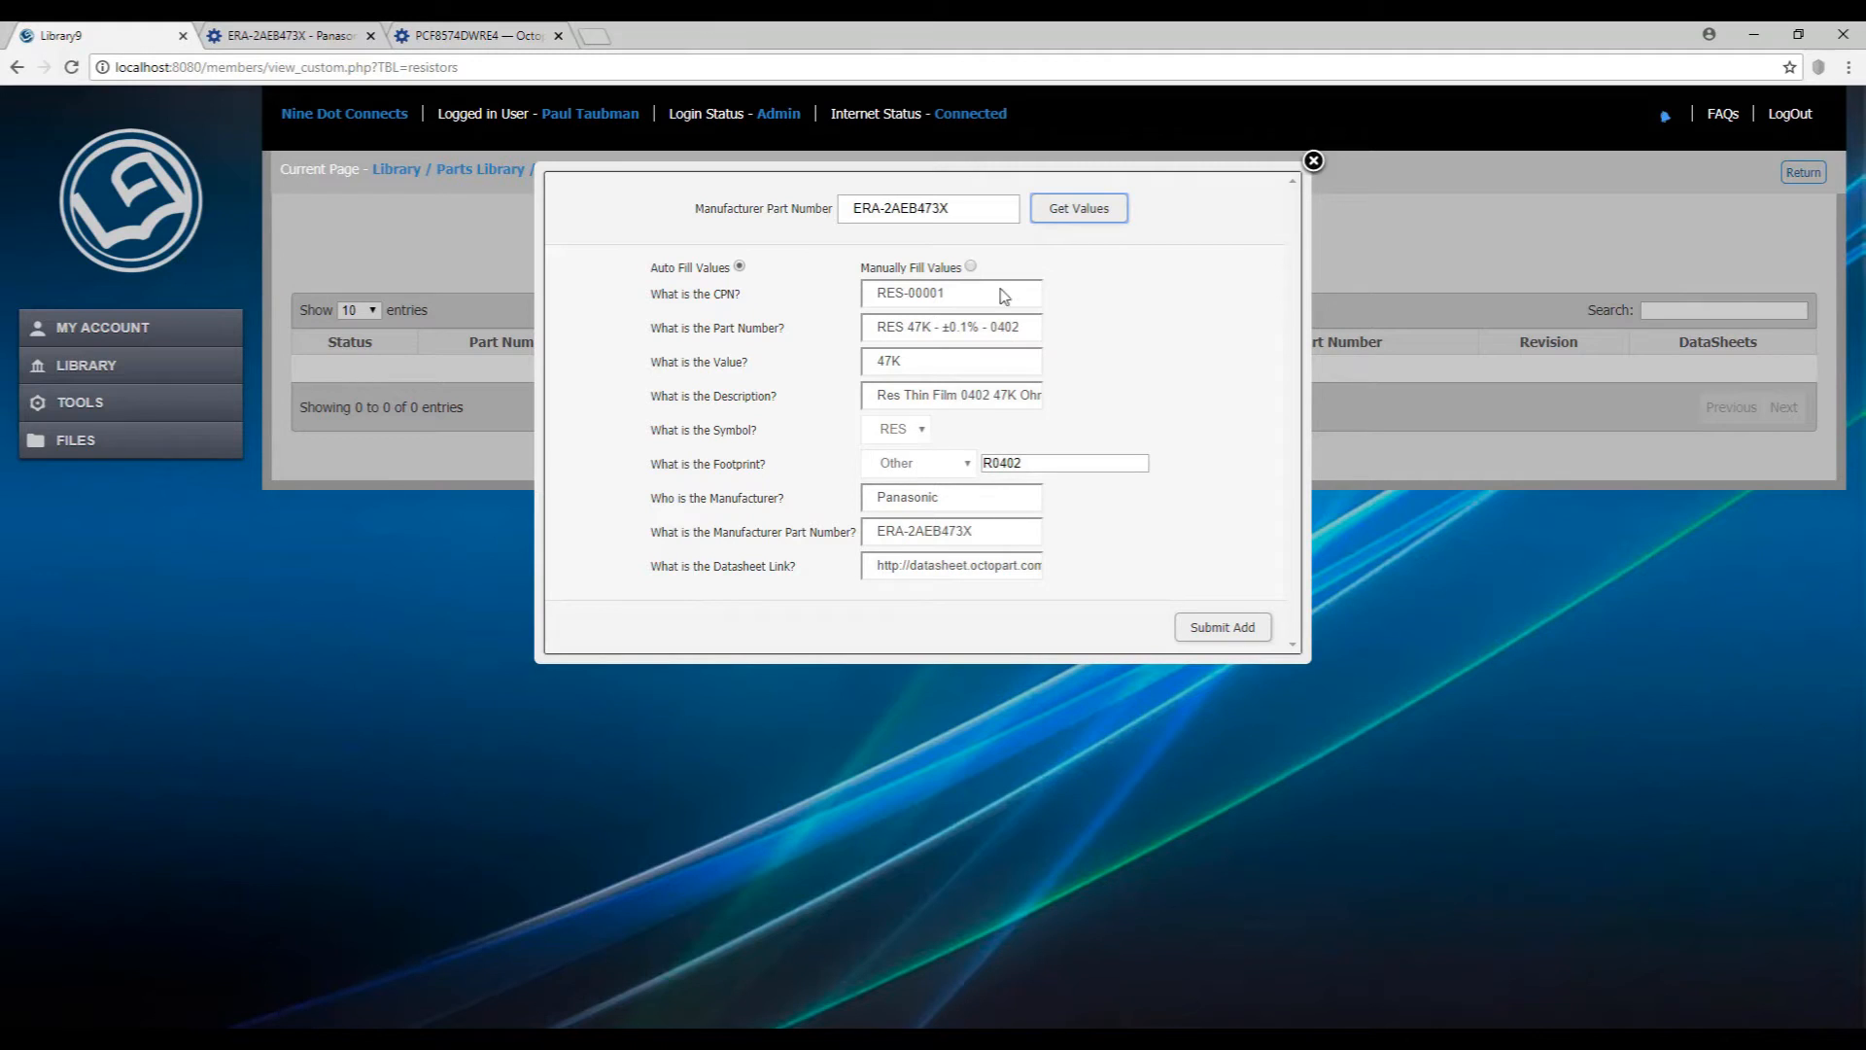
# - Switch the resistor form to manually filled values, check the footprint options, and submit the part to the library
pyautogui.click(970, 266)
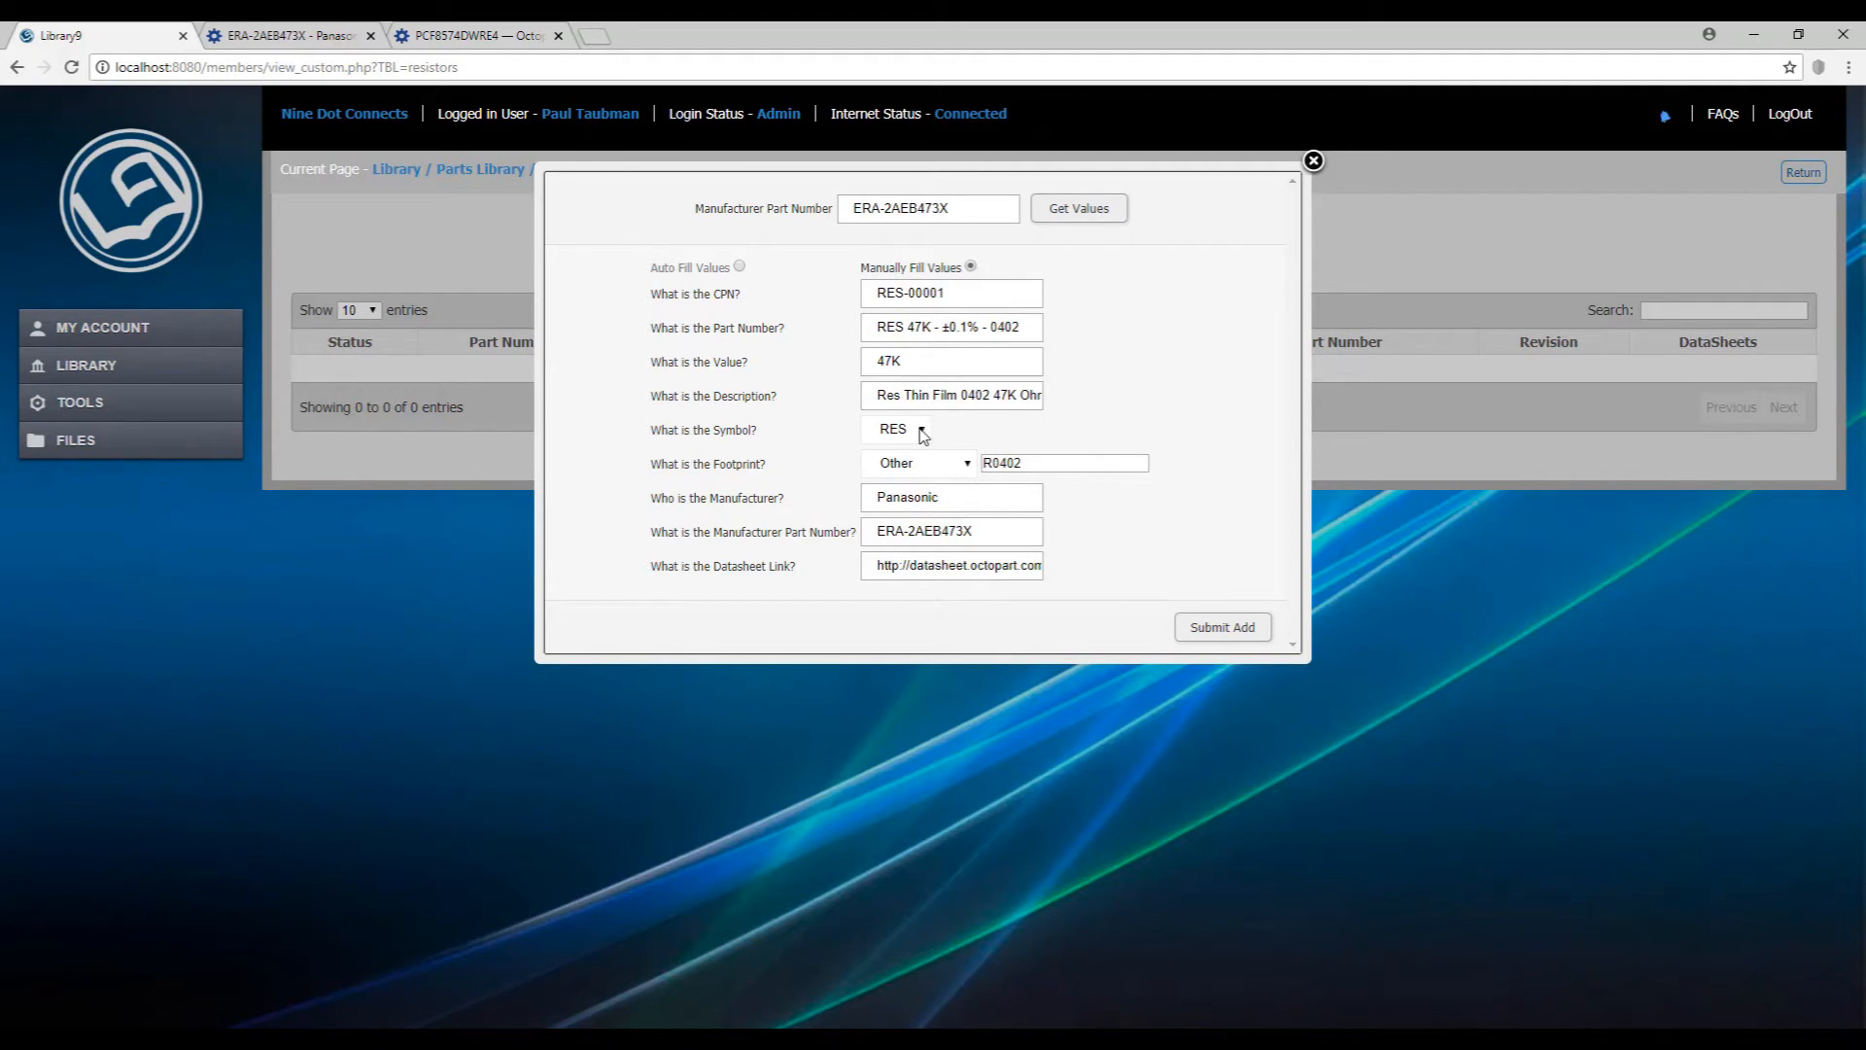
pyautogui.click(970, 464)
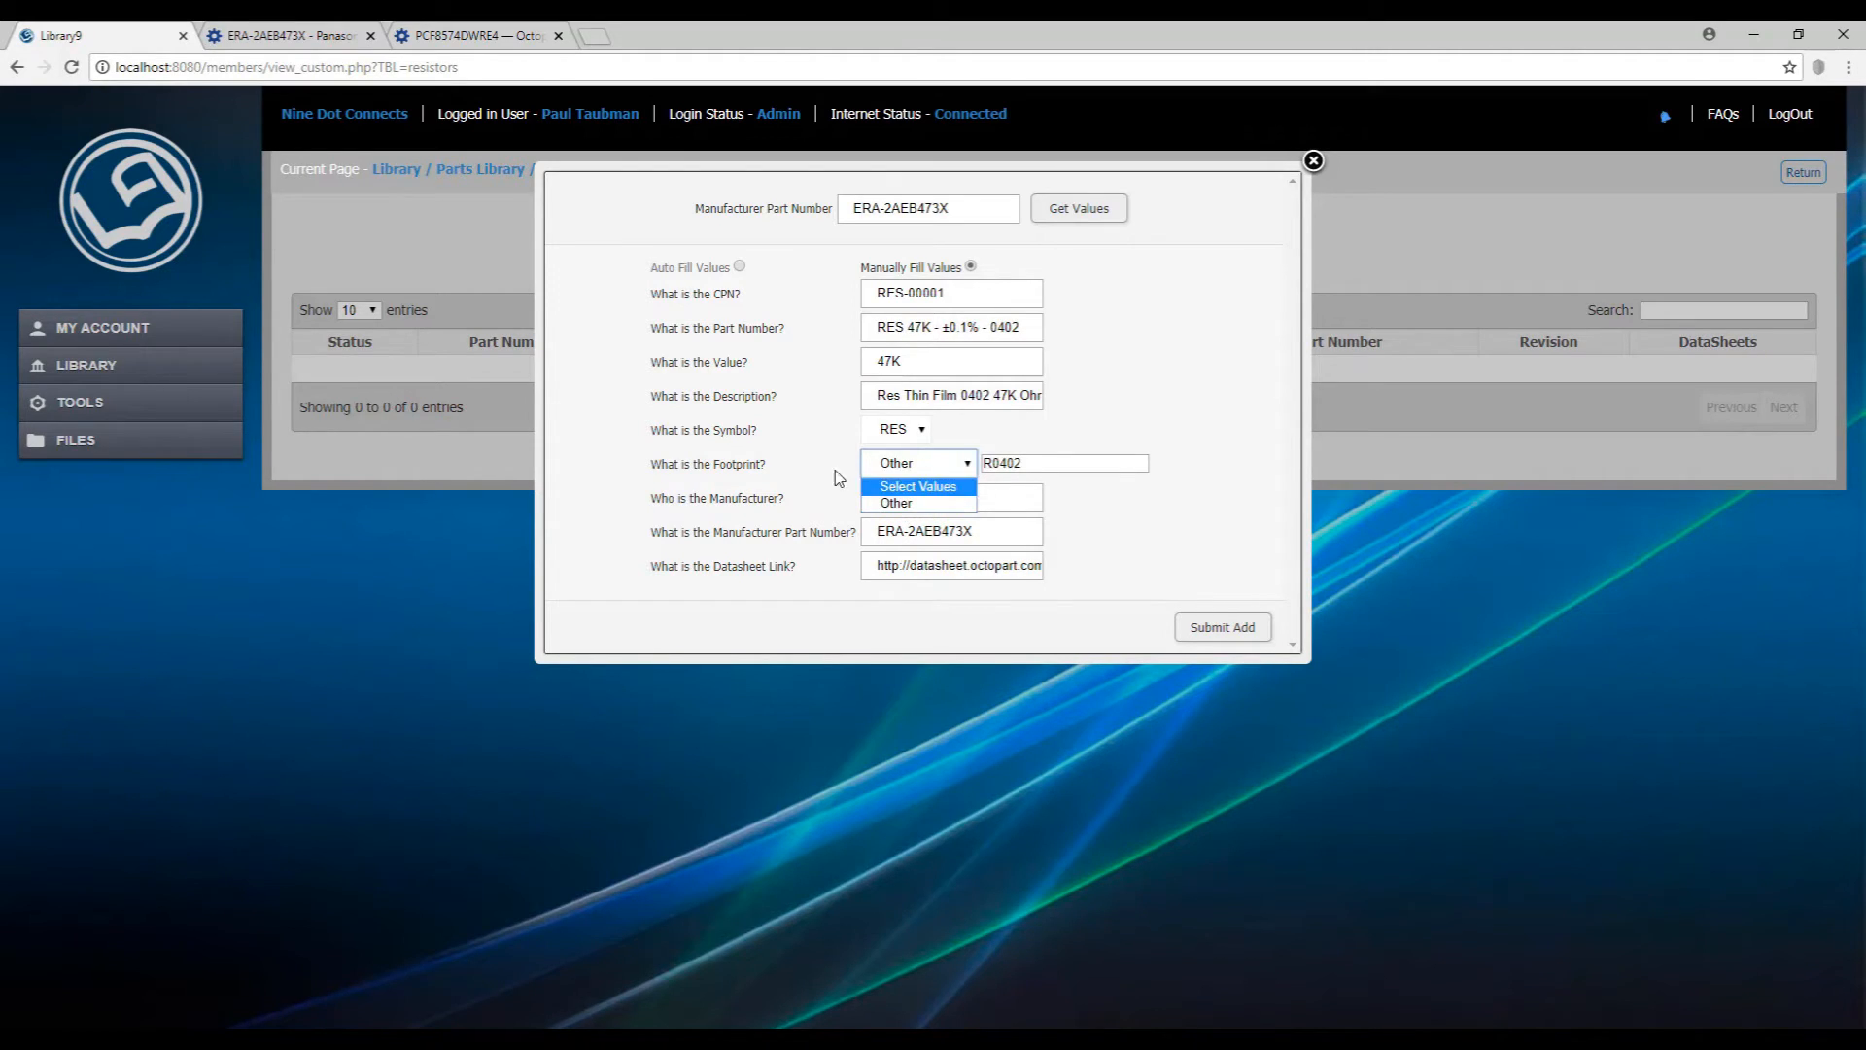
pyautogui.click(807, 463)
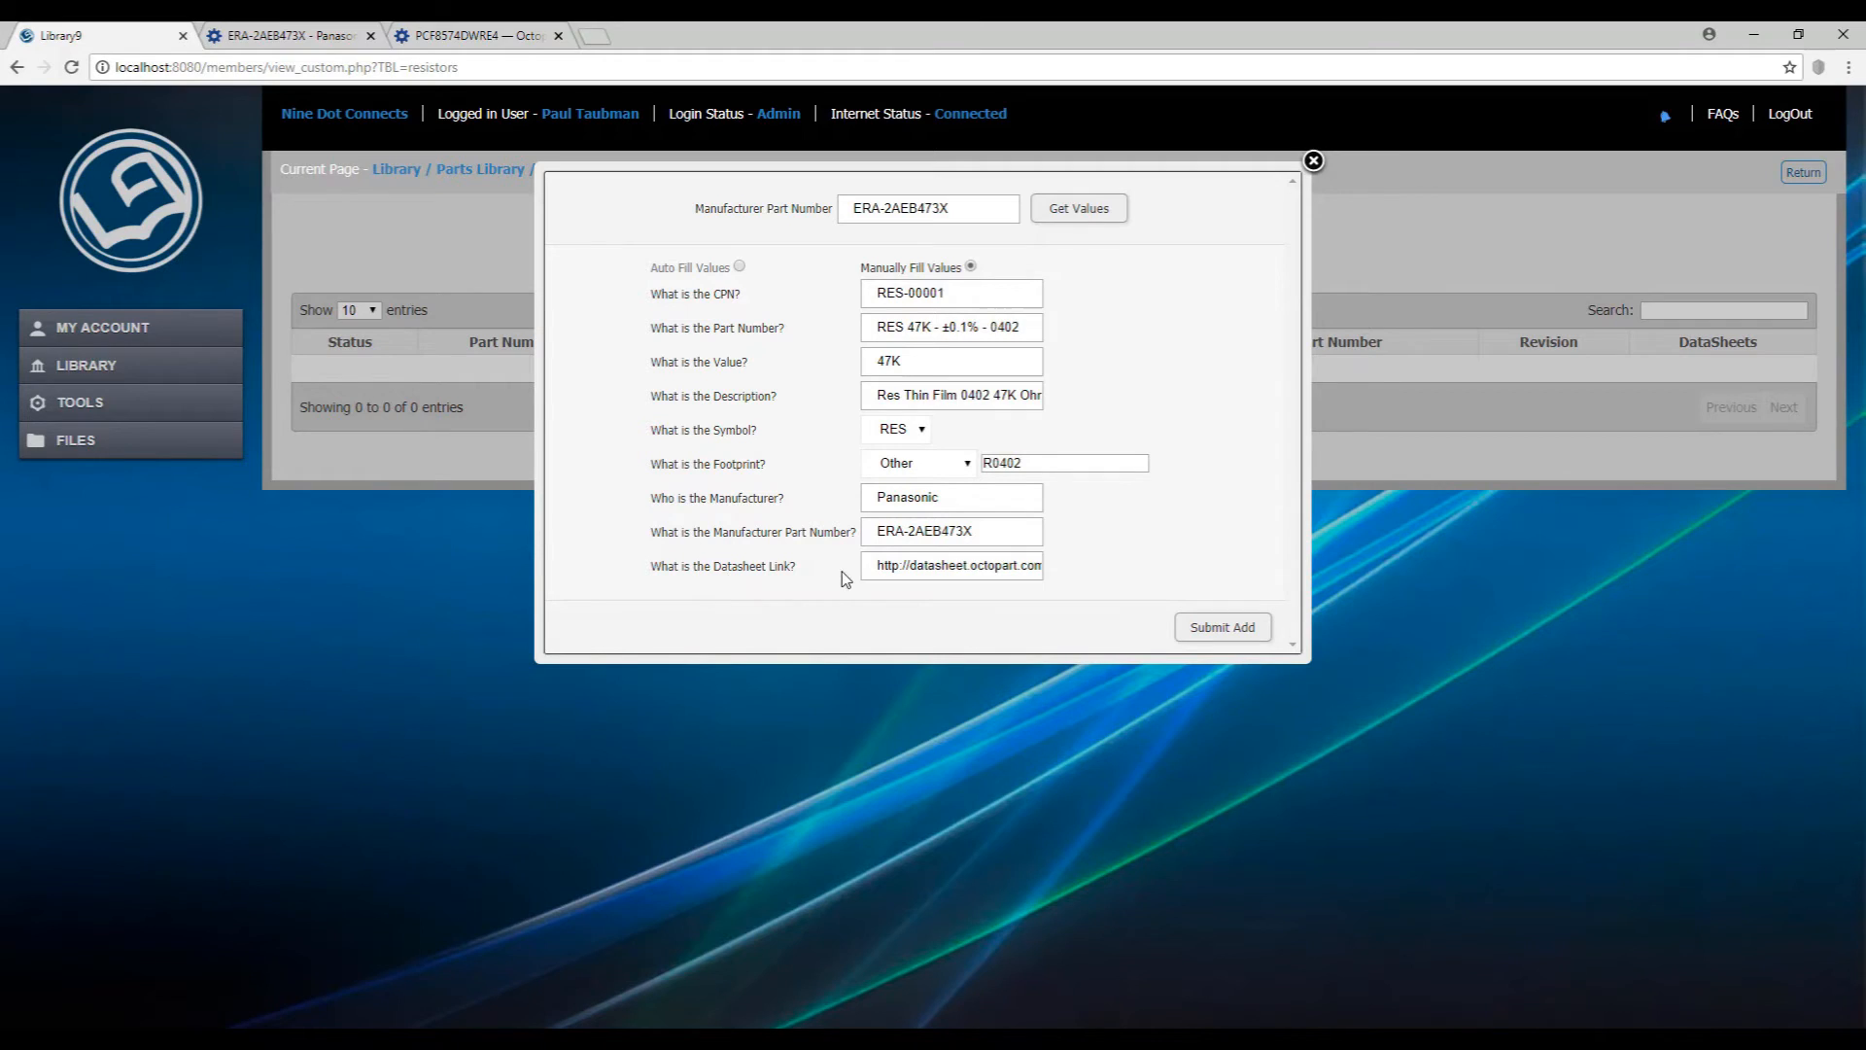
pyautogui.click(1220, 634)
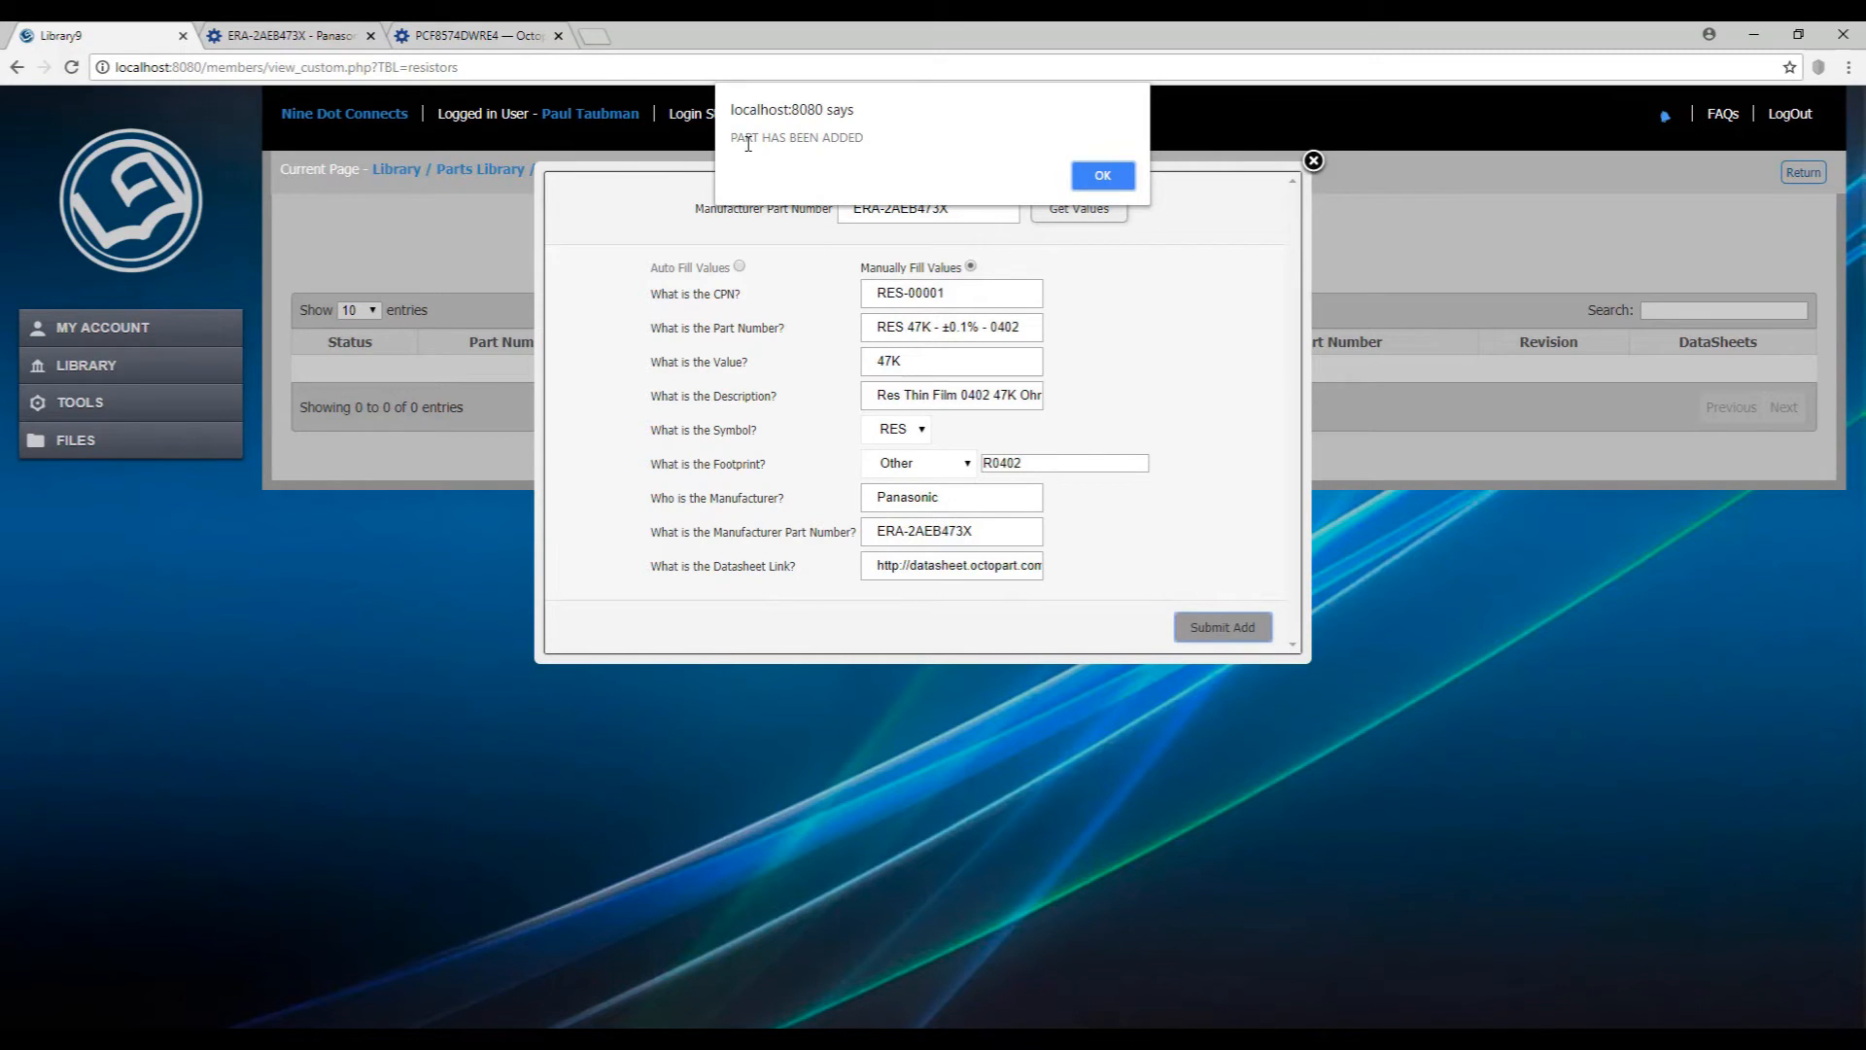
pyautogui.click(1105, 182)
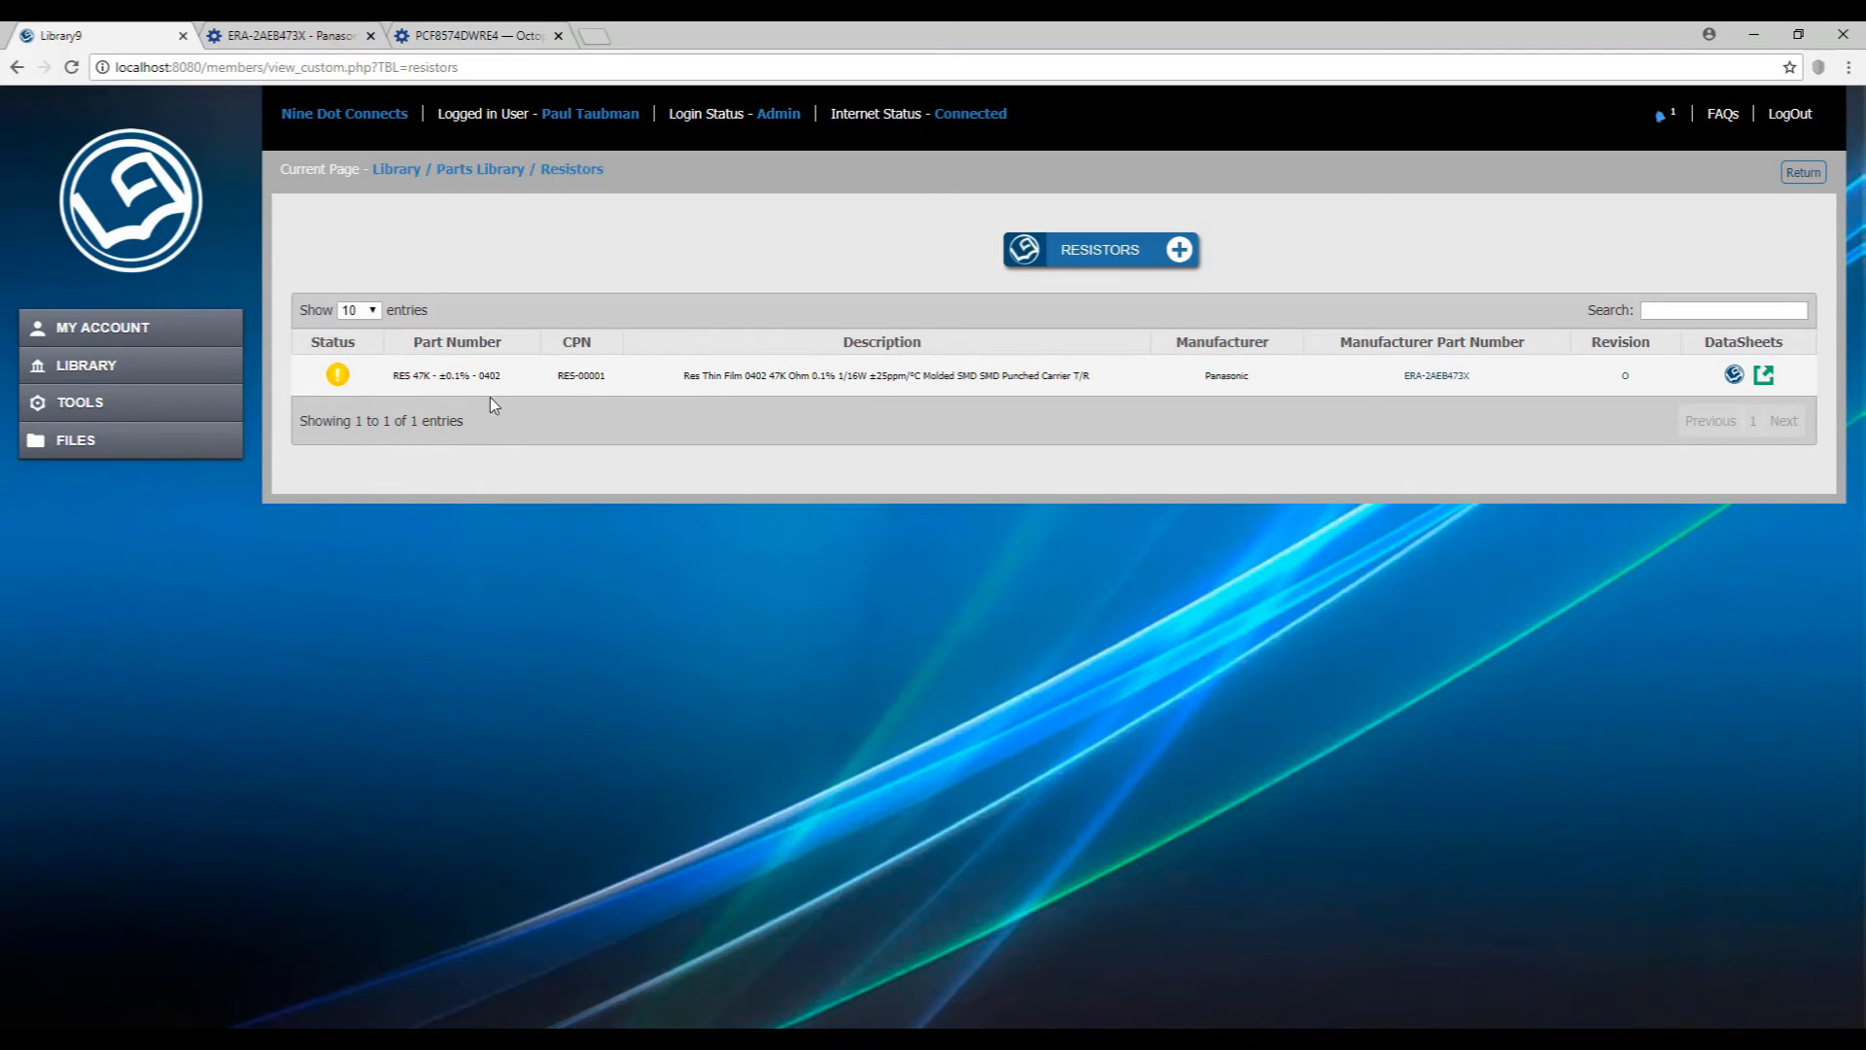
# - Open the form for adding a new part in the ICs category of the parts library
pyautogui.moveTo(341, 381)
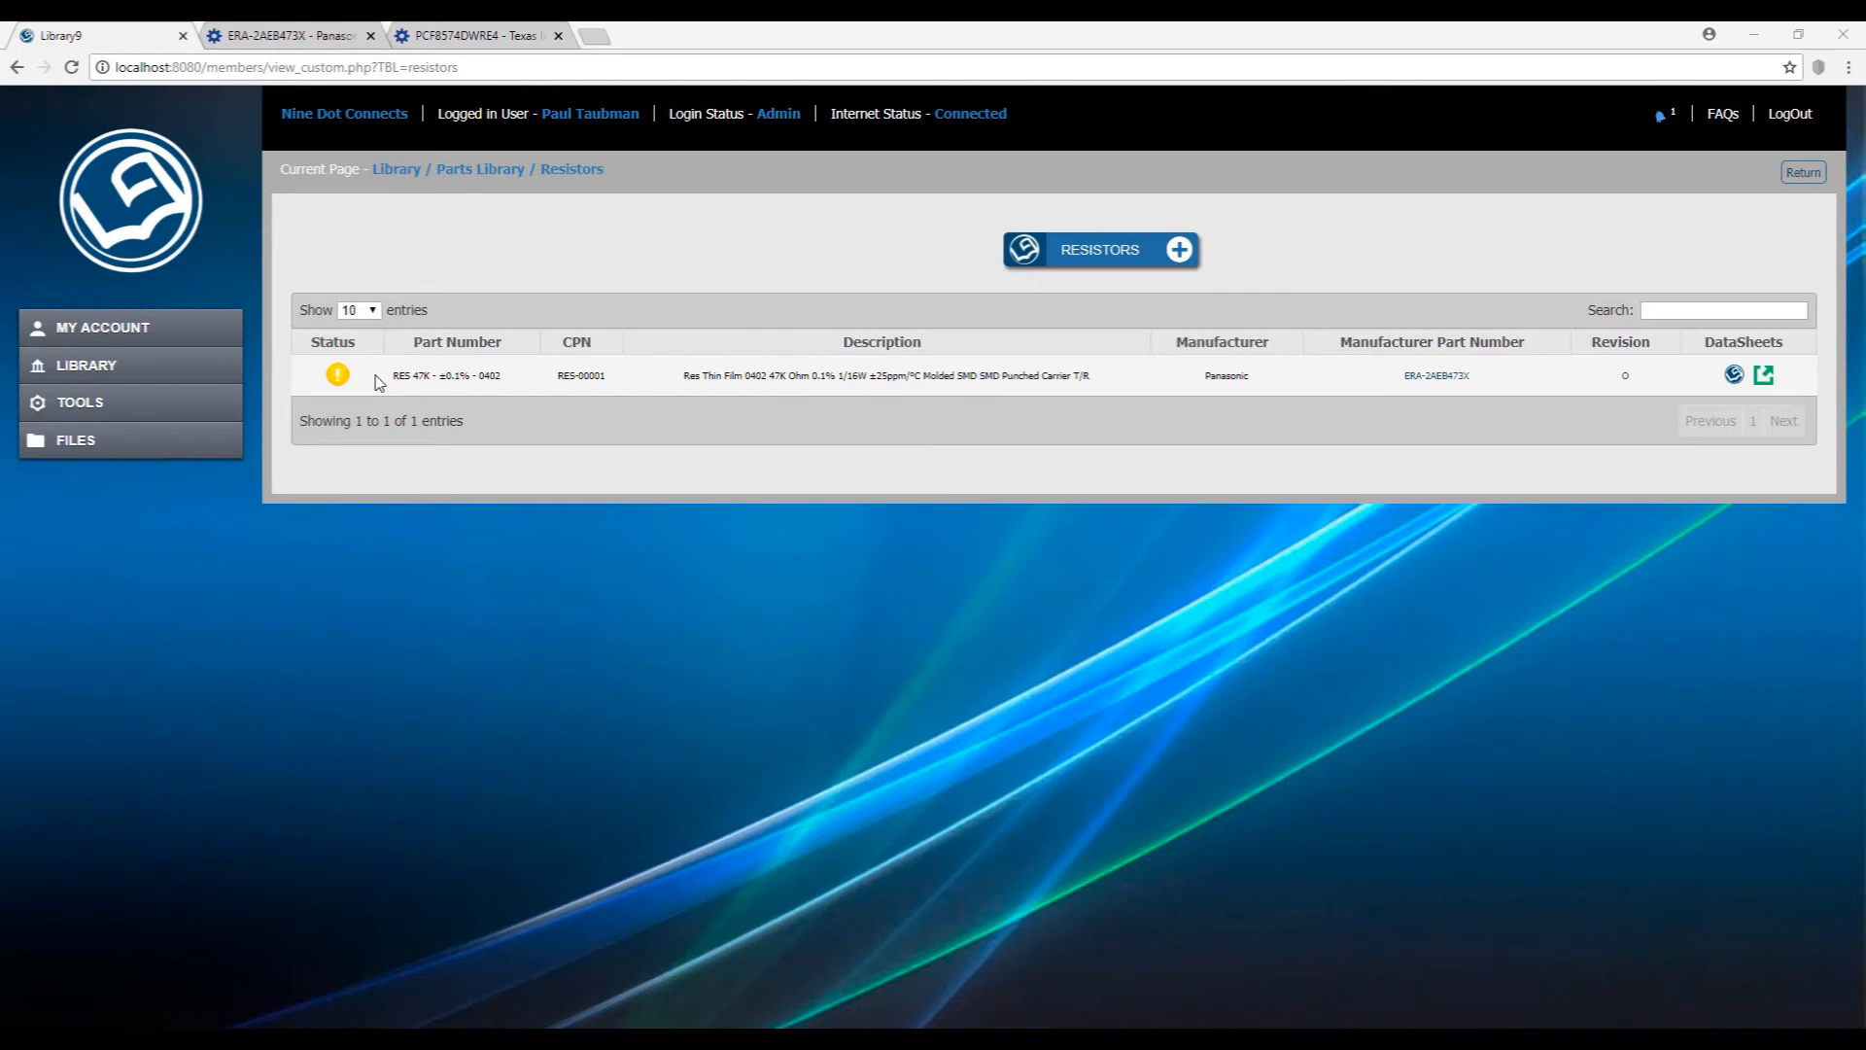
pyautogui.click(157, 218)
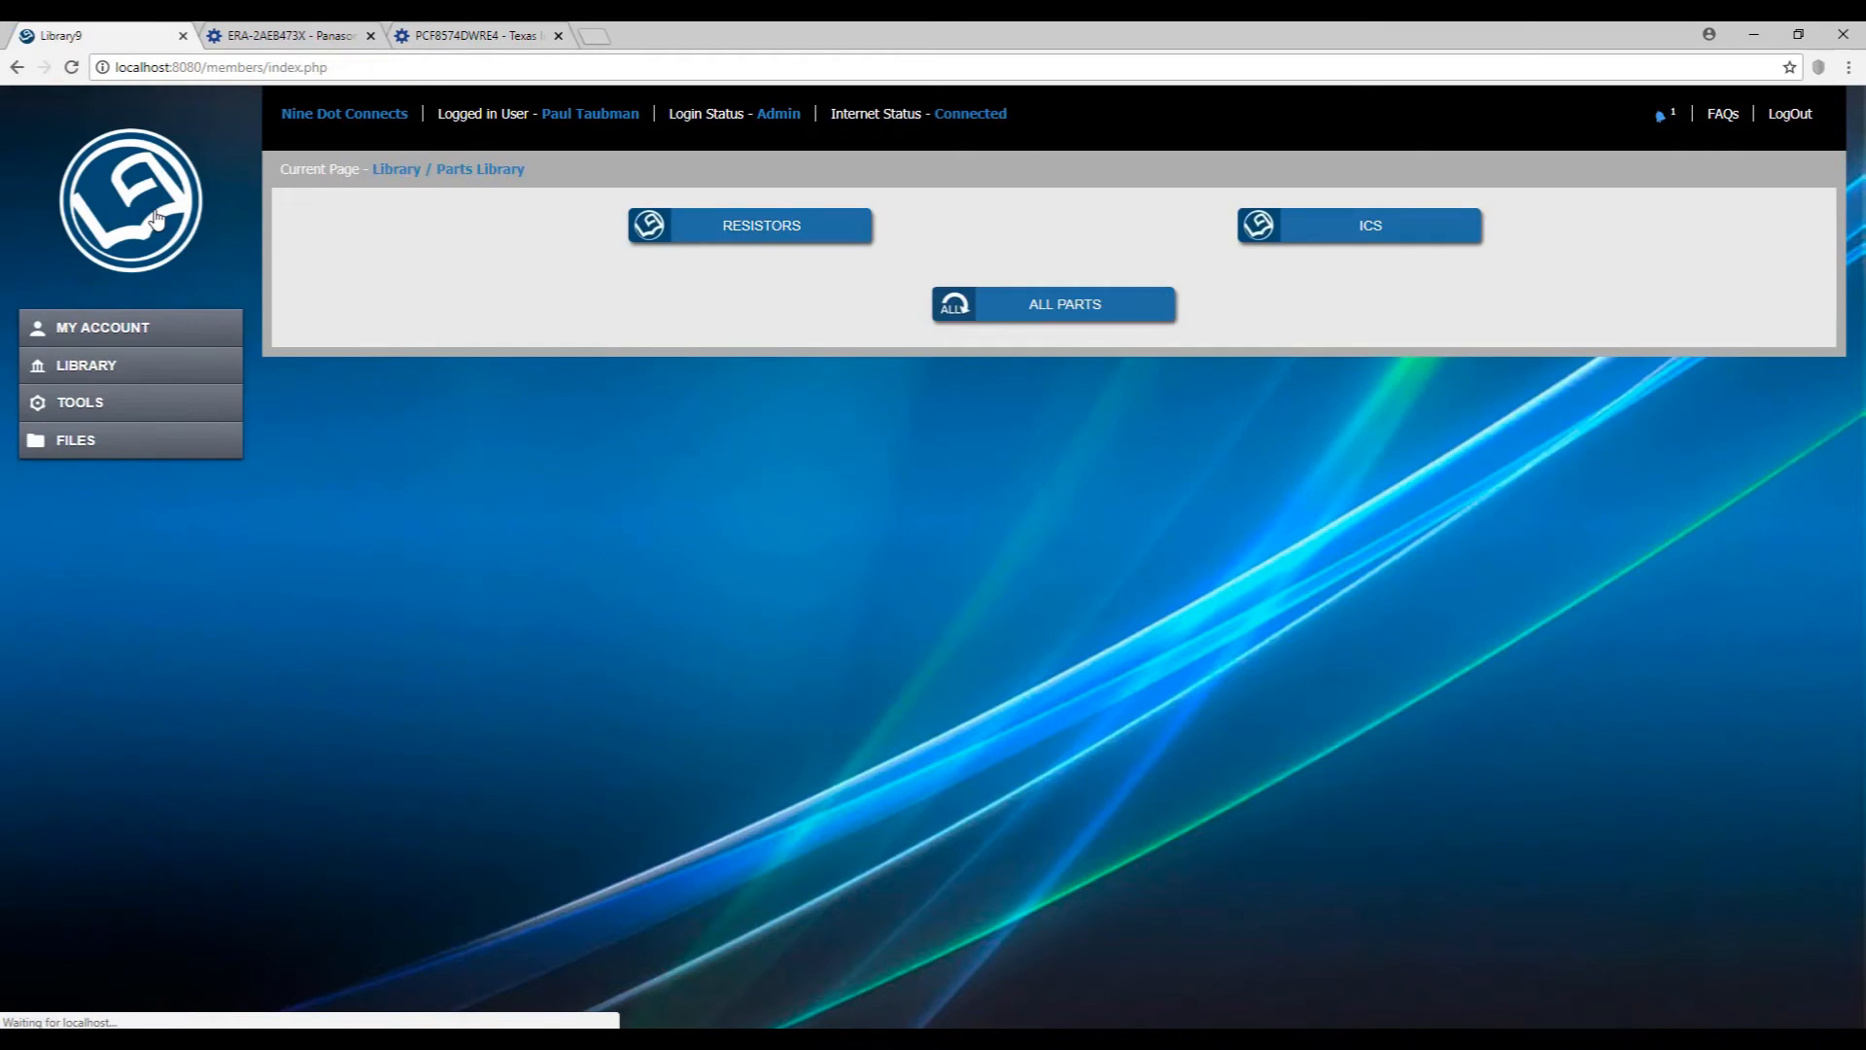
pyautogui.click(1318, 237)
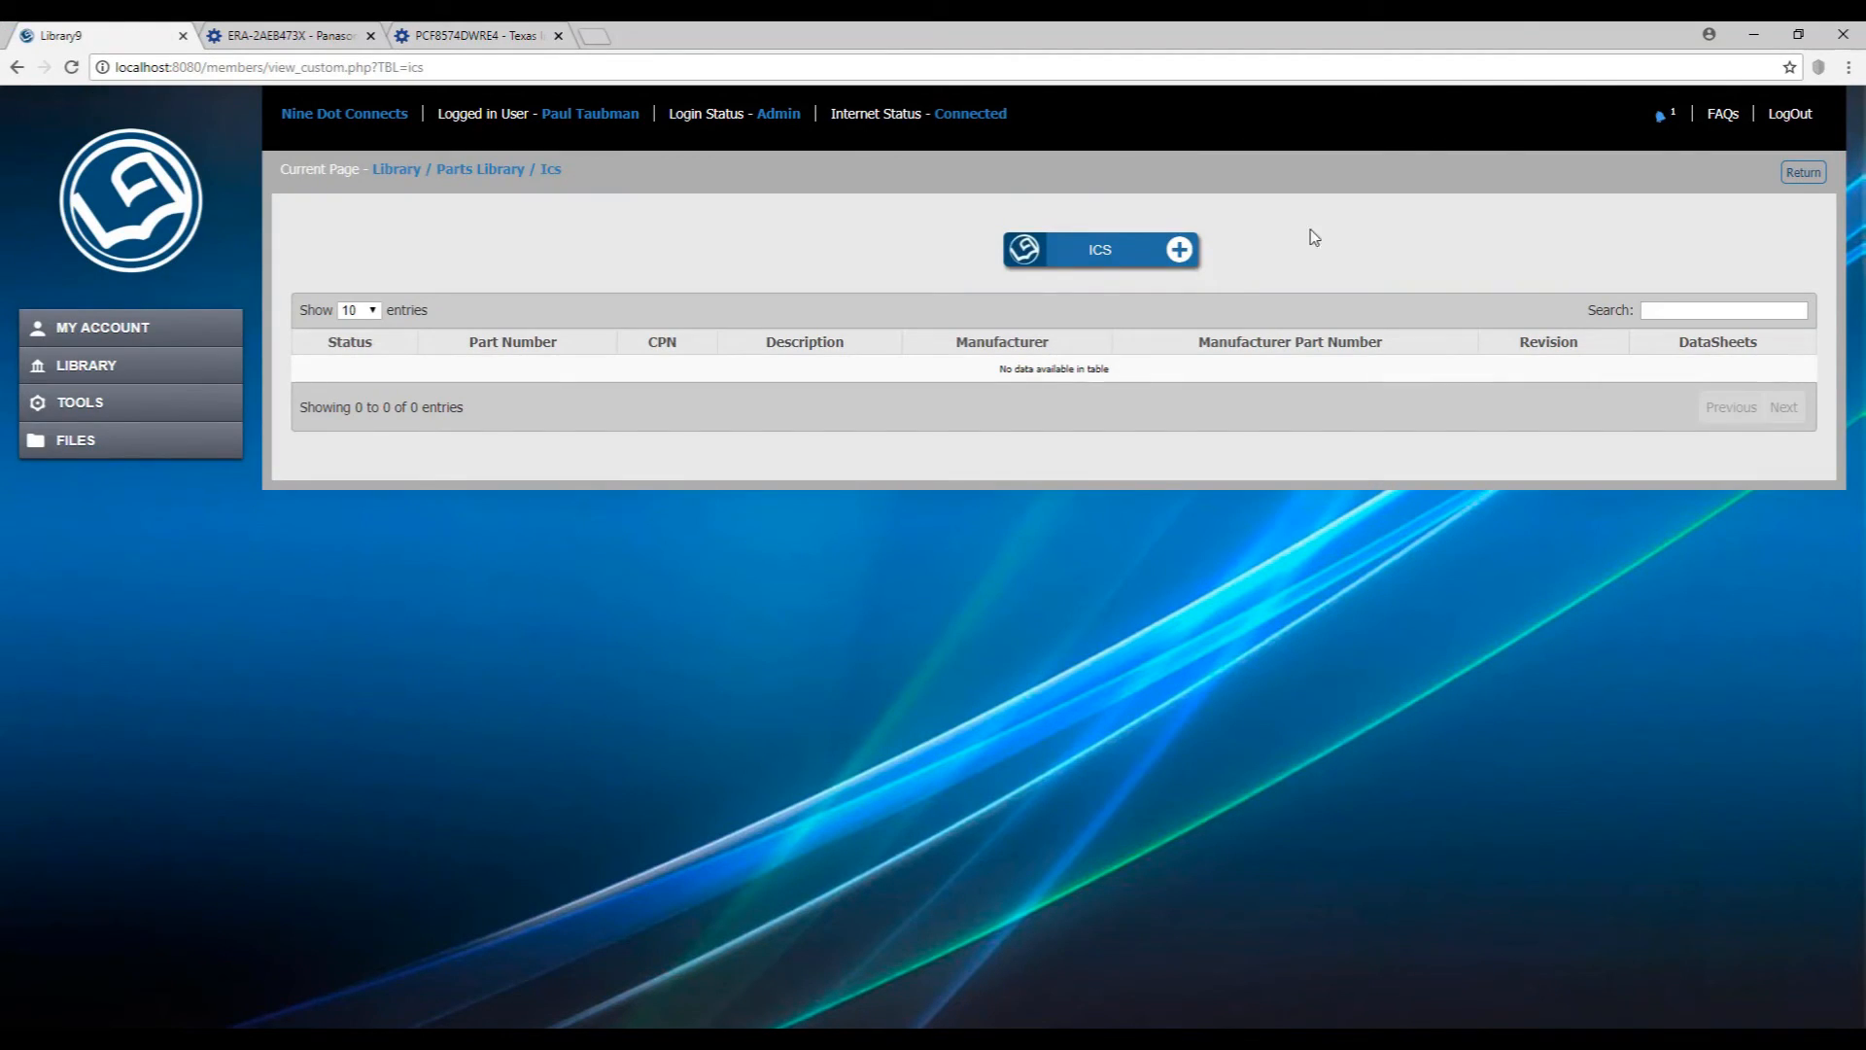
pyautogui.click(1110, 259)
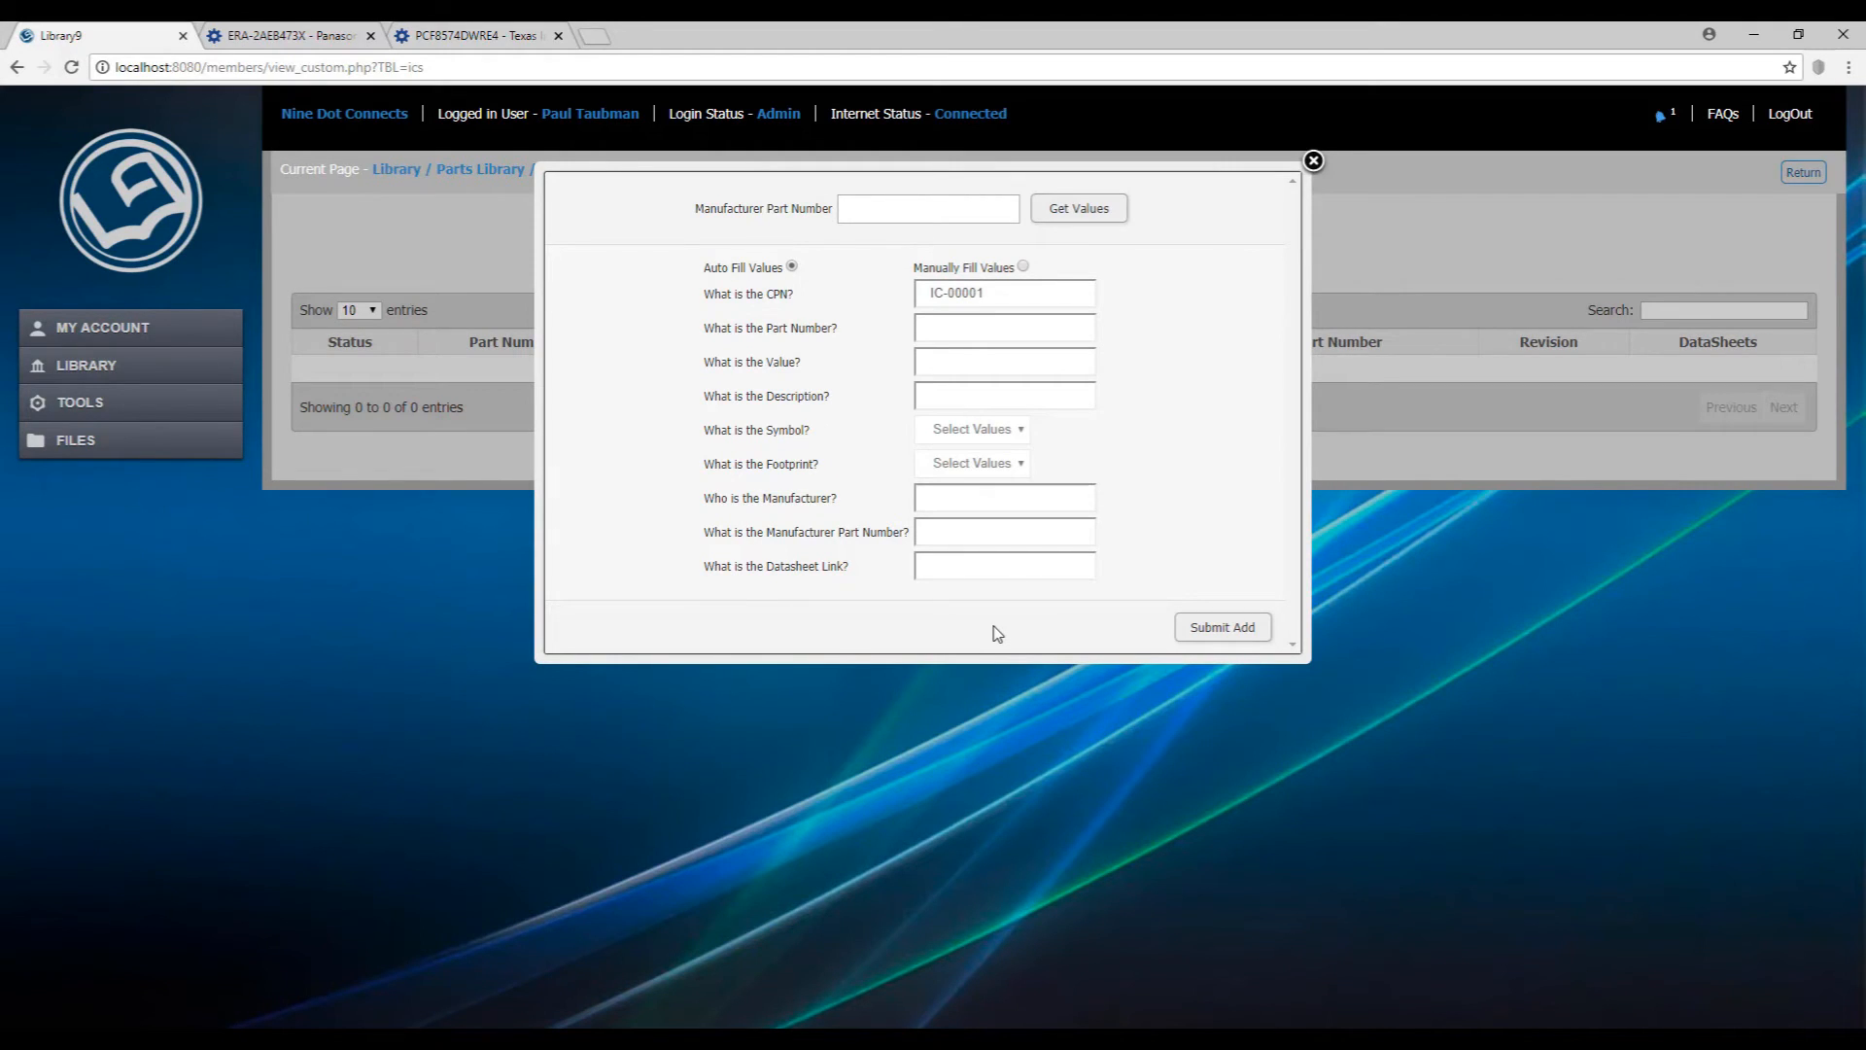
# - Copy the part number PCF8574DWRE4 from the Texas Instruments part page on Octopart
pyautogui.click(475, 37)
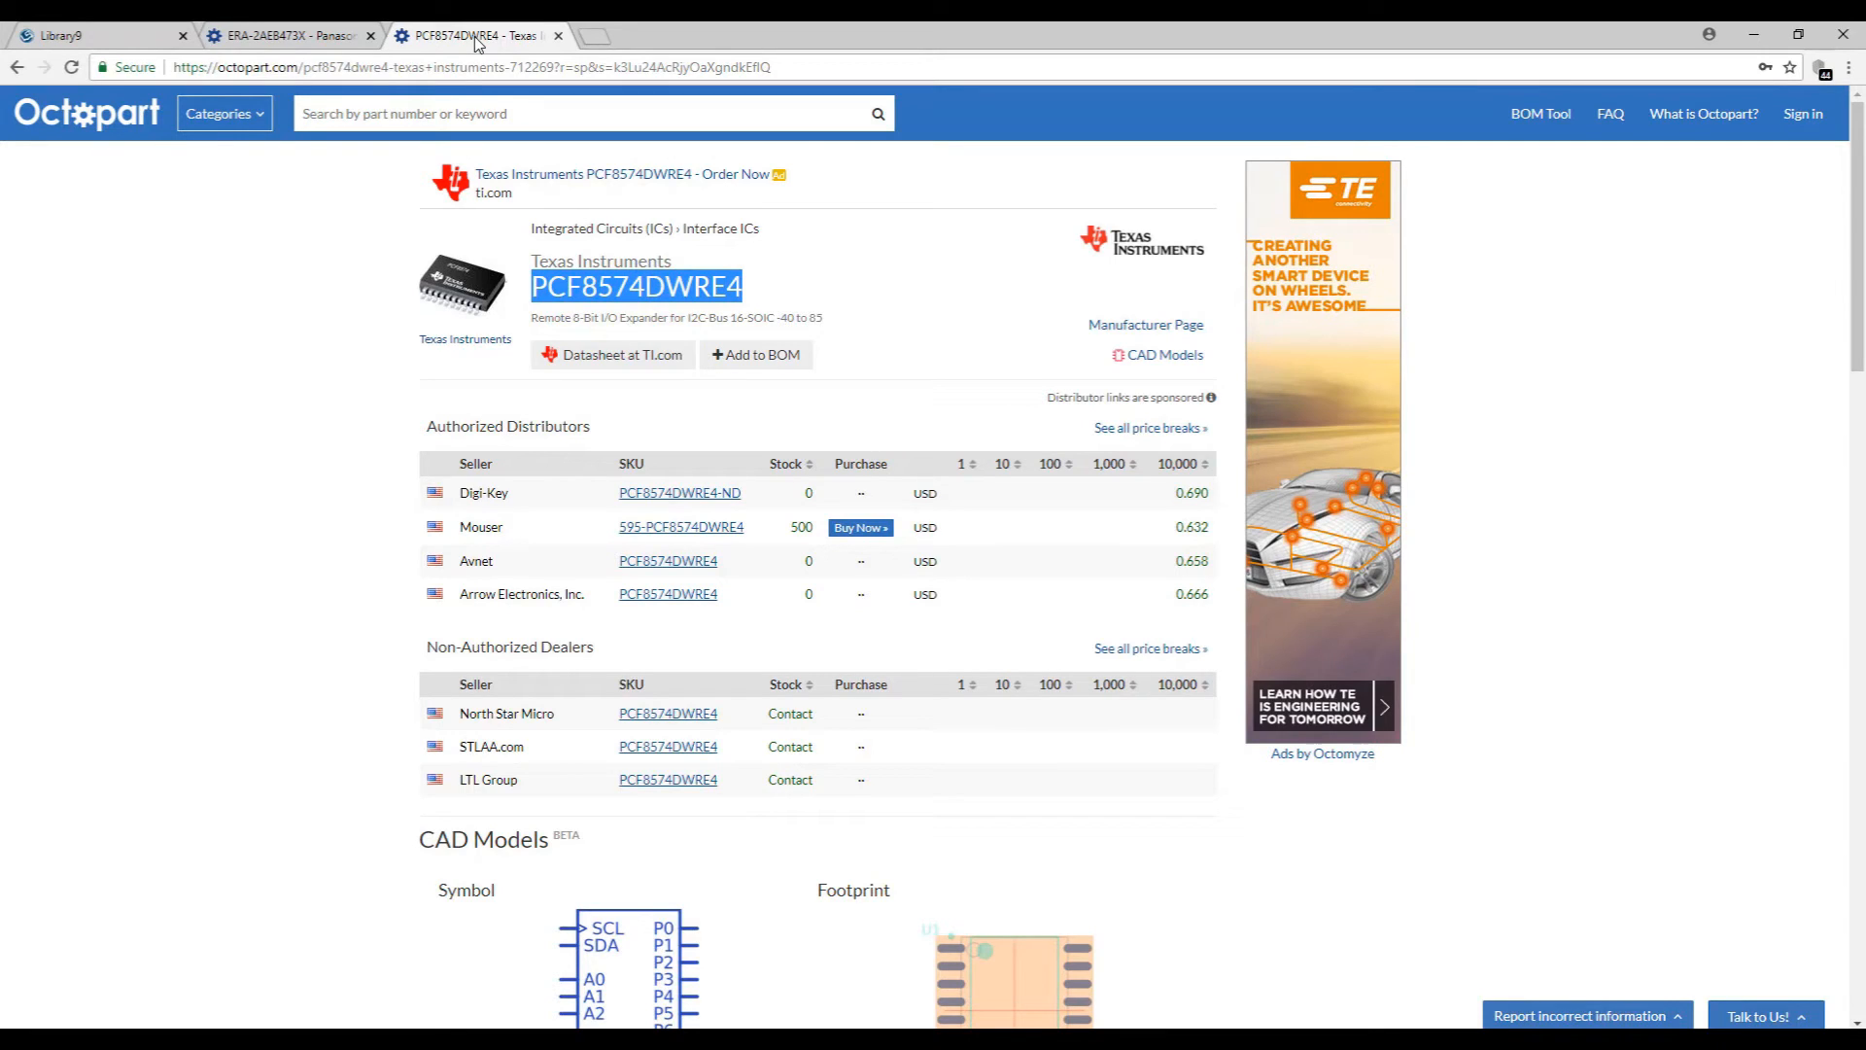
pyautogui.click(767, 293)
pyautogui.moveTo(769, 294); pyautogui.dragTo(534, 273)
pyautogui.hotkey('ctrl', 'c')
# - Back in the Library9 IC form, enter manufacturer part number PCF8574DWRE4 and retrieve its values
pyautogui.click(102, 37)
pyautogui.click(881, 209)
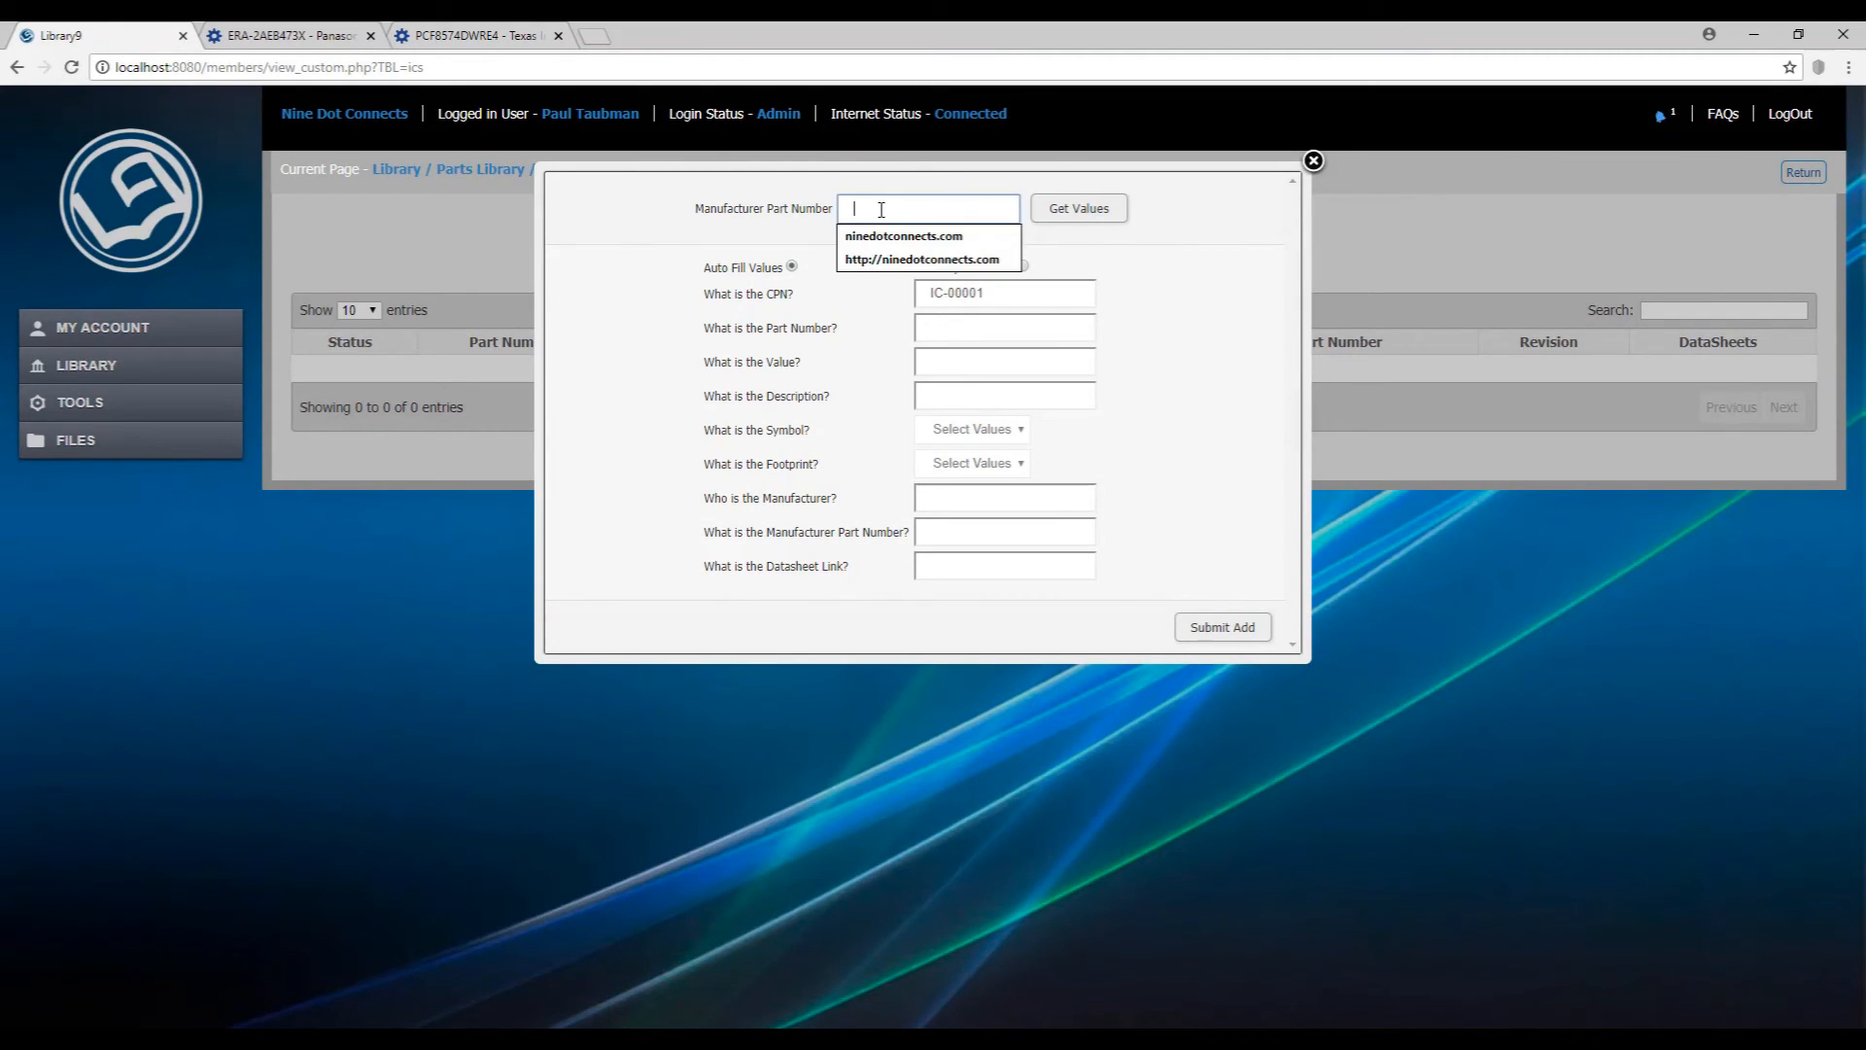
pyautogui.hotkey('ctrl', 'v')
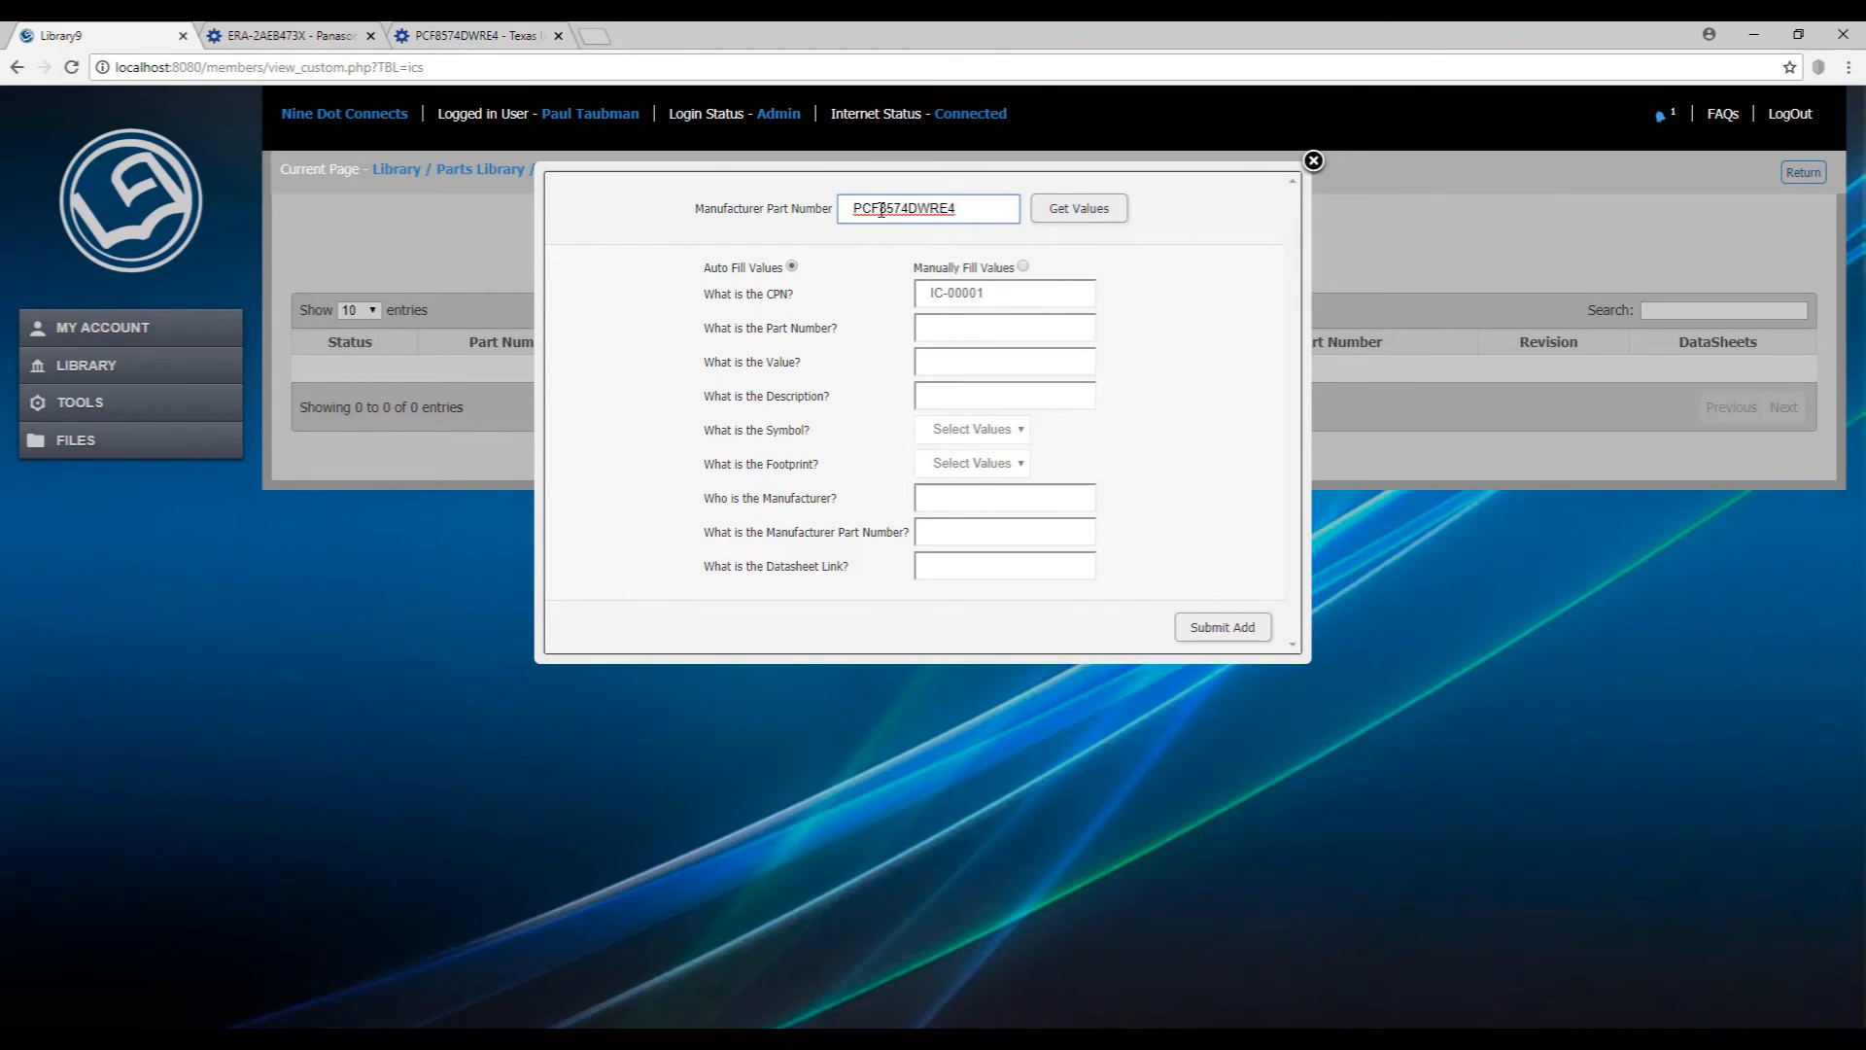
pyautogui.click(1067, 210)
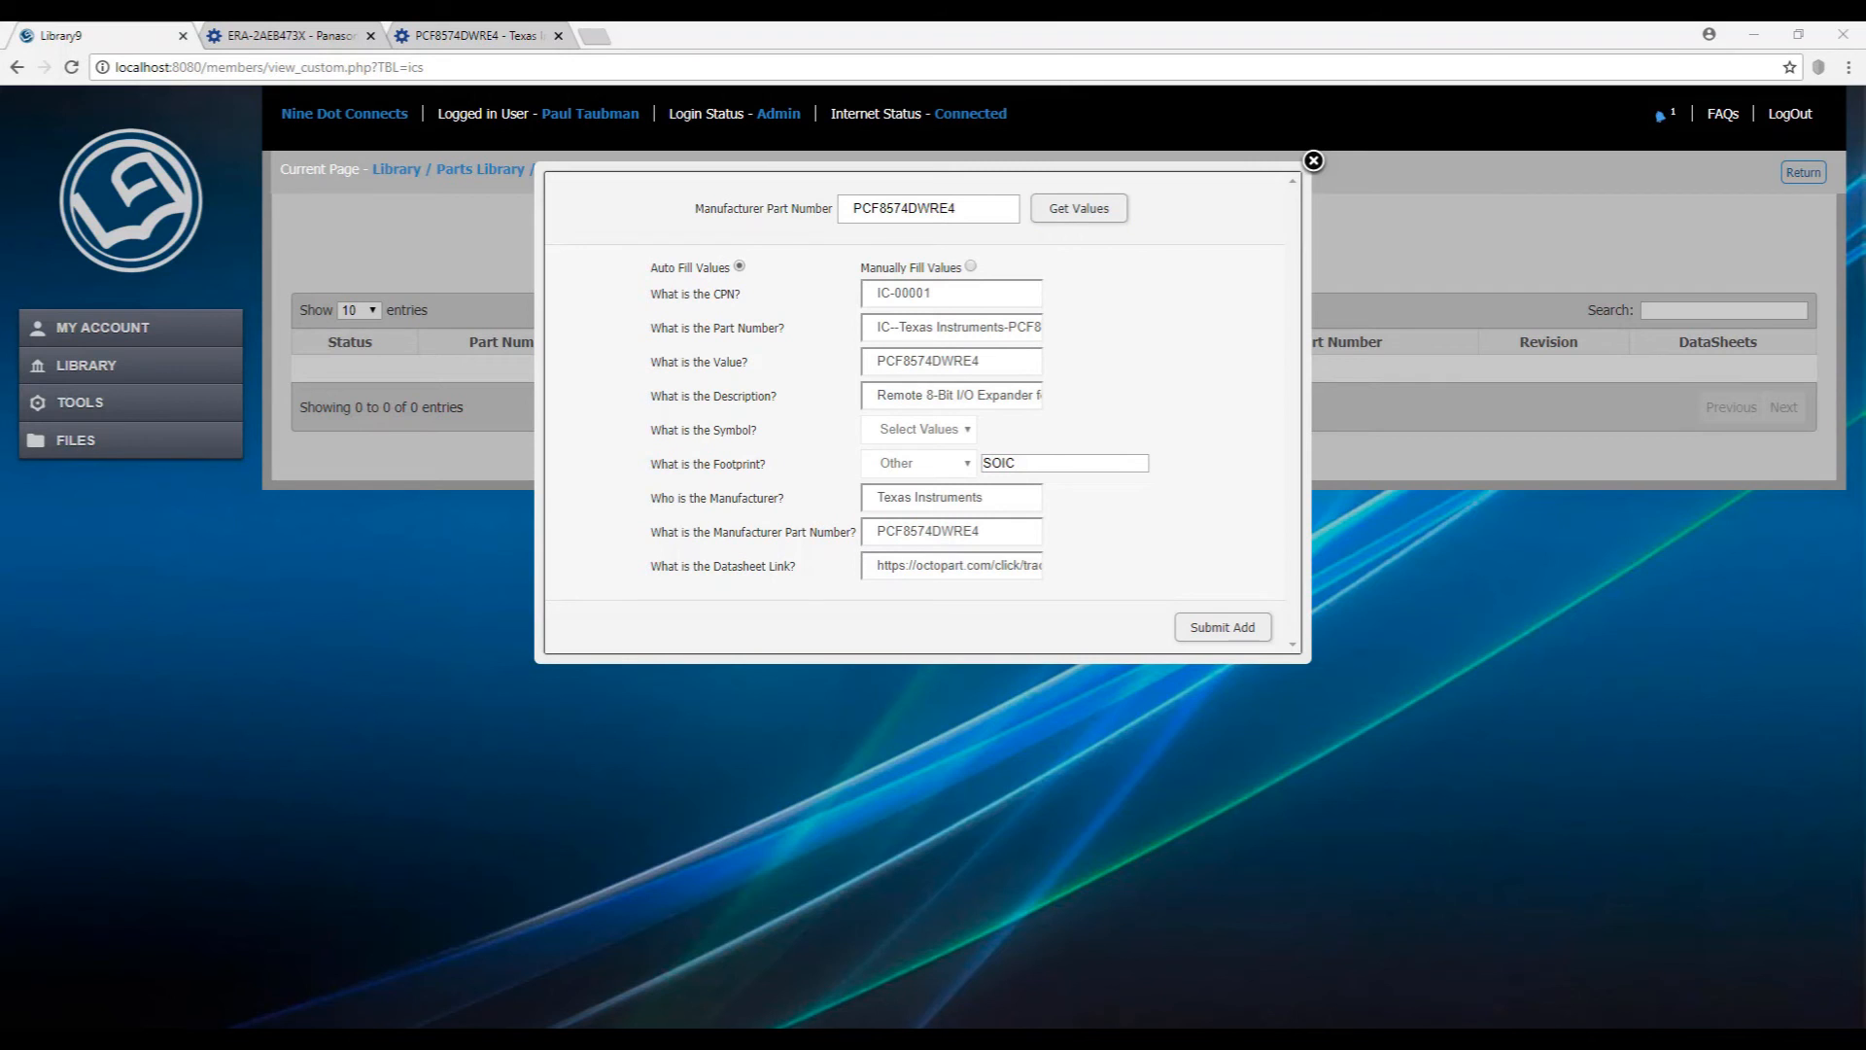
# - Switch the IC form to manually filled values and set the symbol to Other with the name TI_PCF8574DWRE4
pyautogui.moveTo(0, 58); pyautogui.dragTo(1098, 114)
pyautogui.click(971, 268)
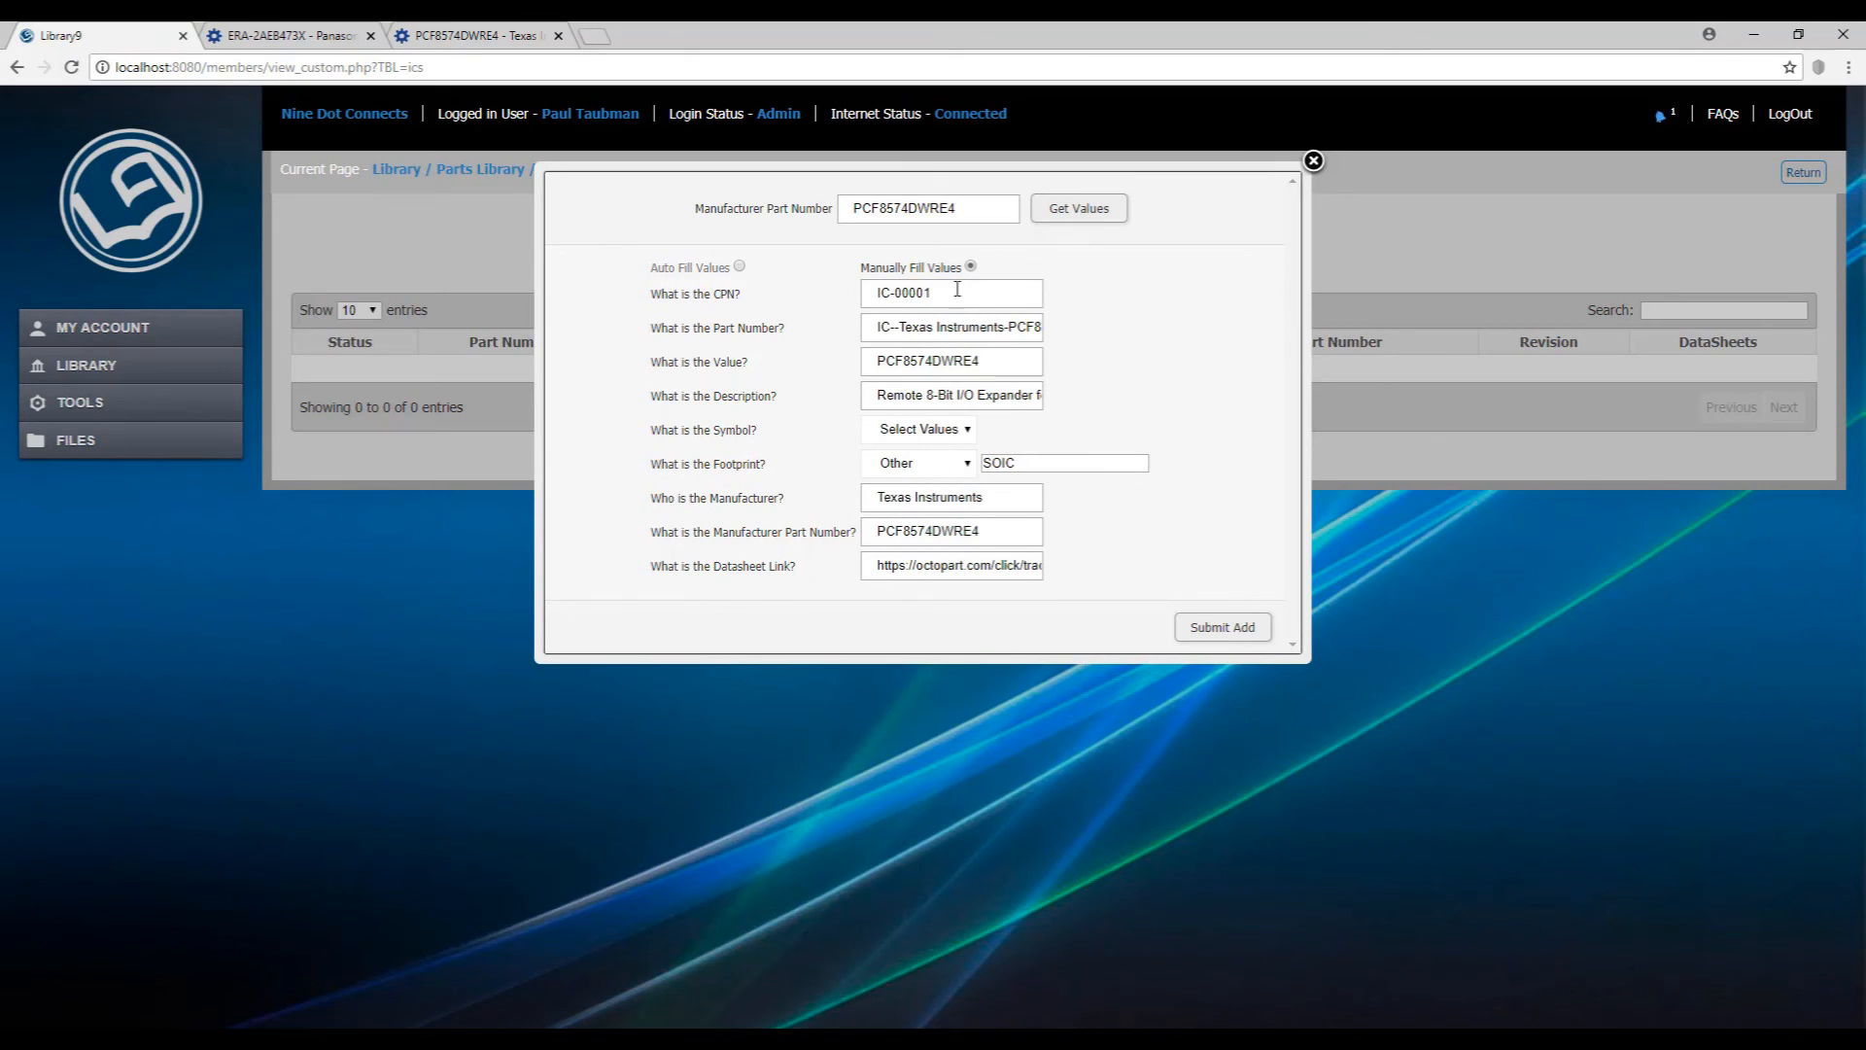
pyautogui.click(948, 429)
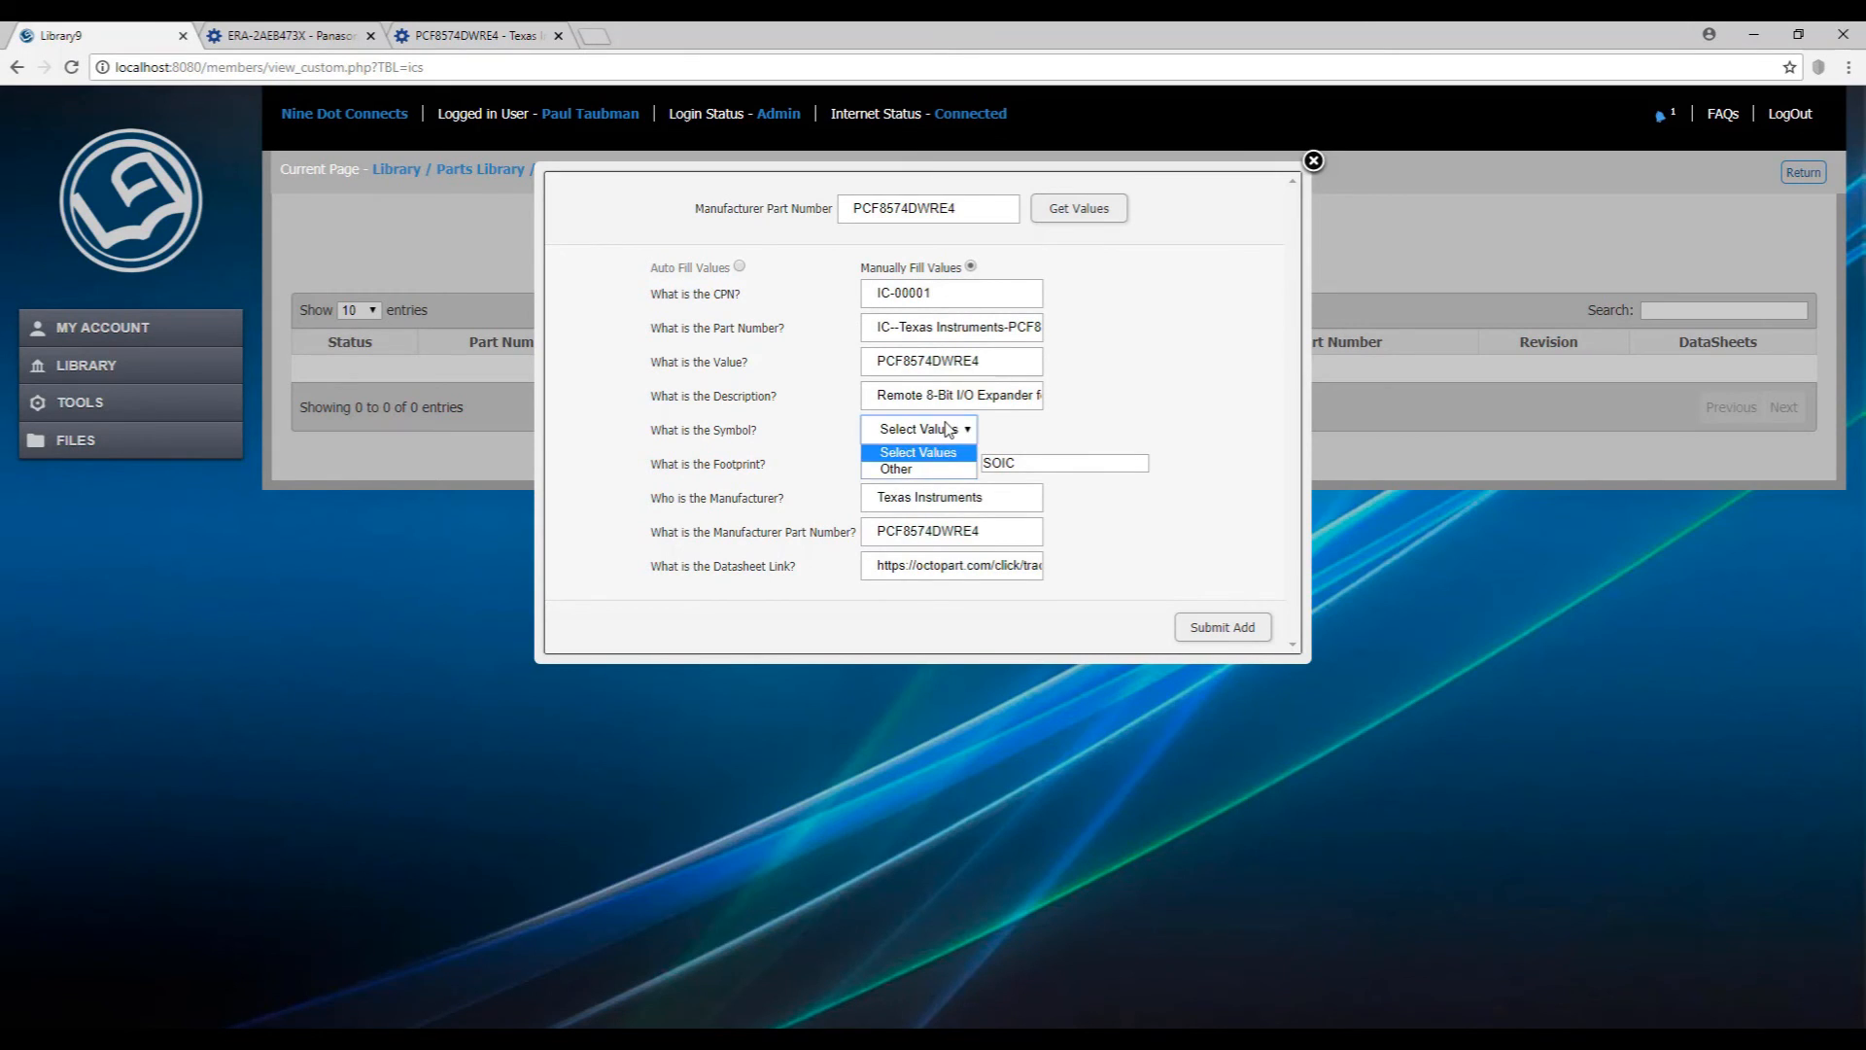
pyautogui.click(923, 471)
pyautogui.click(1028, 428)
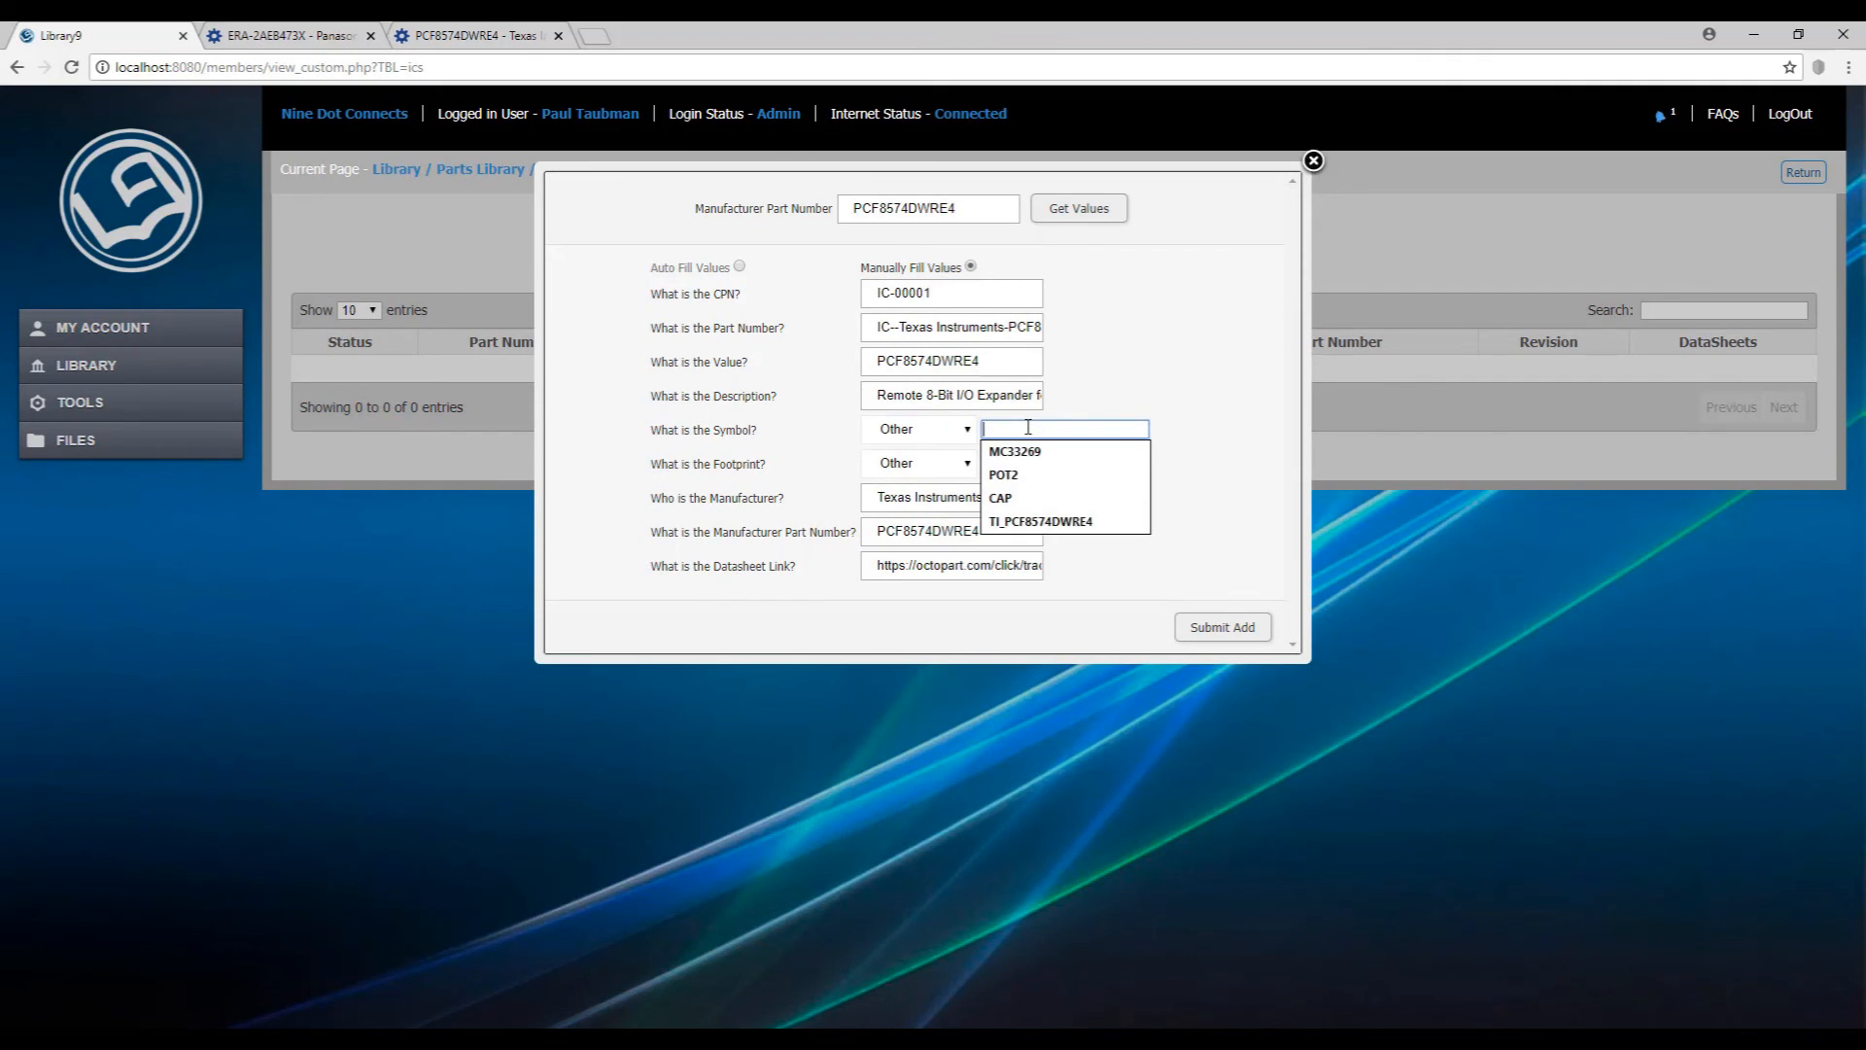
pyautogui.write('TI')
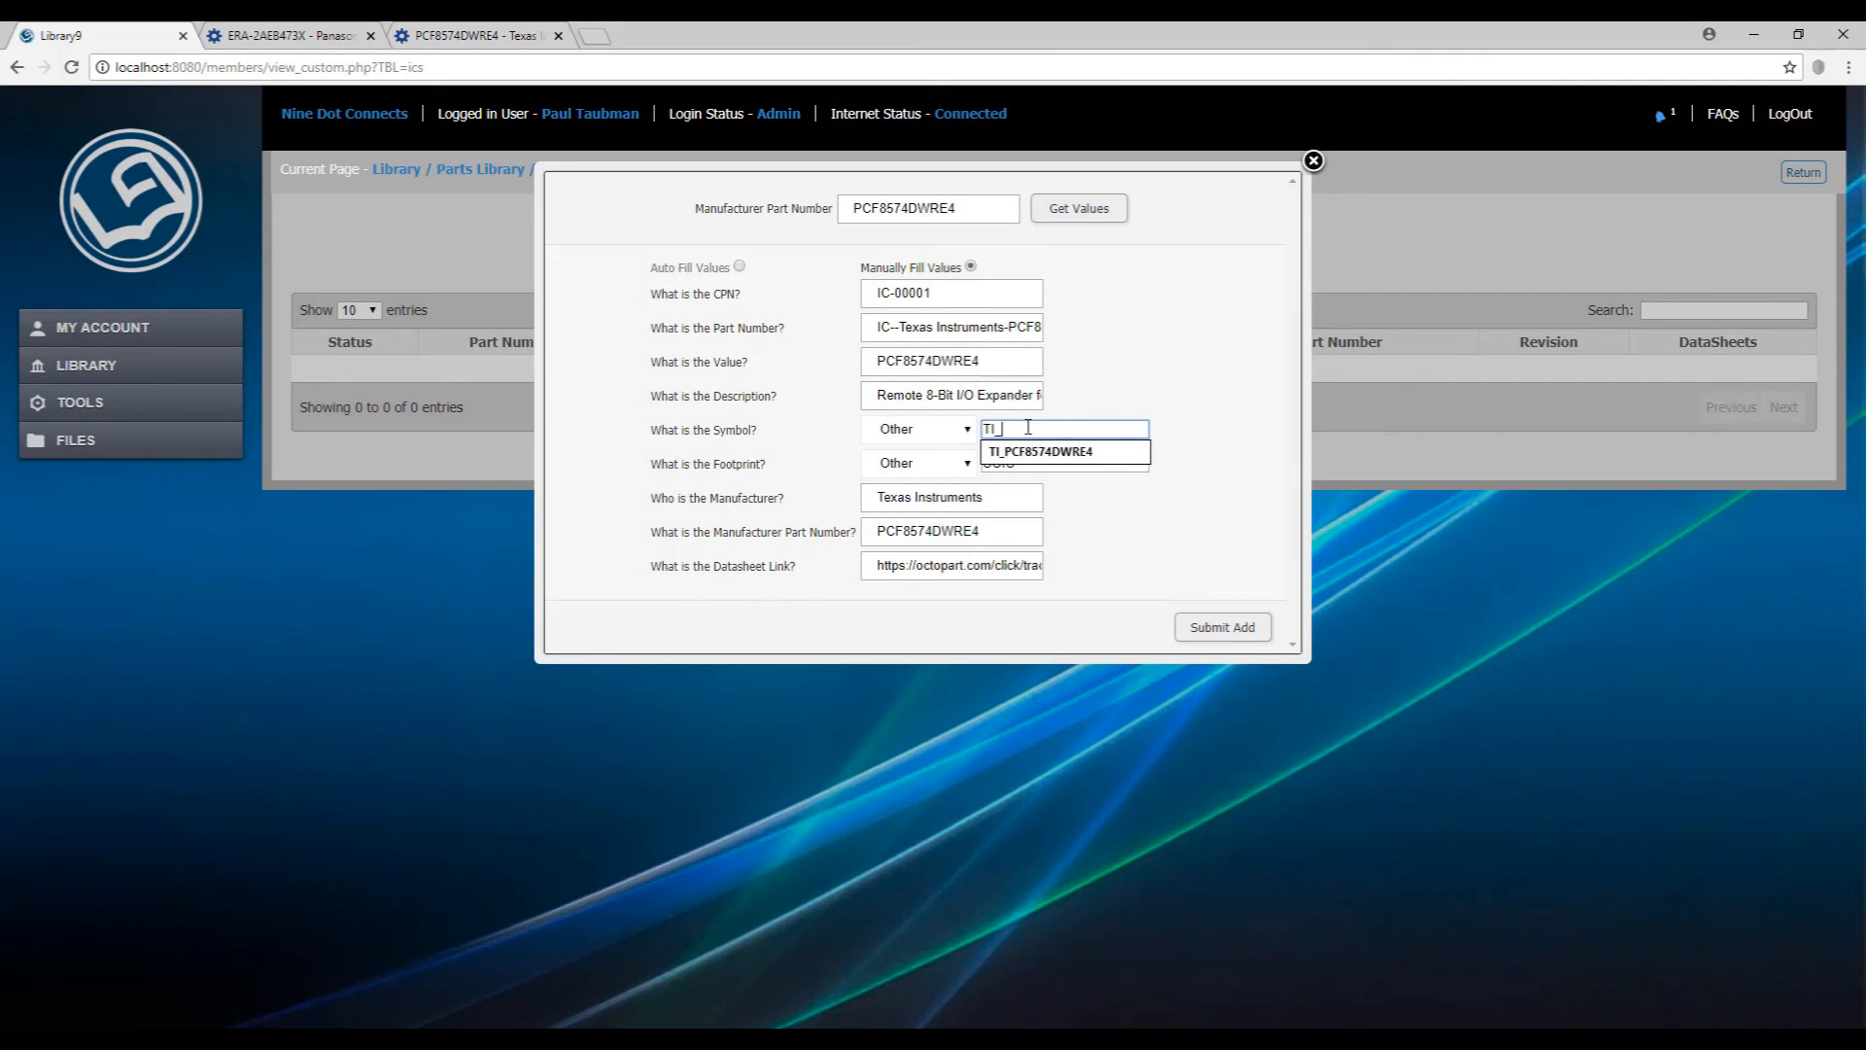
pyautogui.write('_')
pyautogui.click(1041, 451)
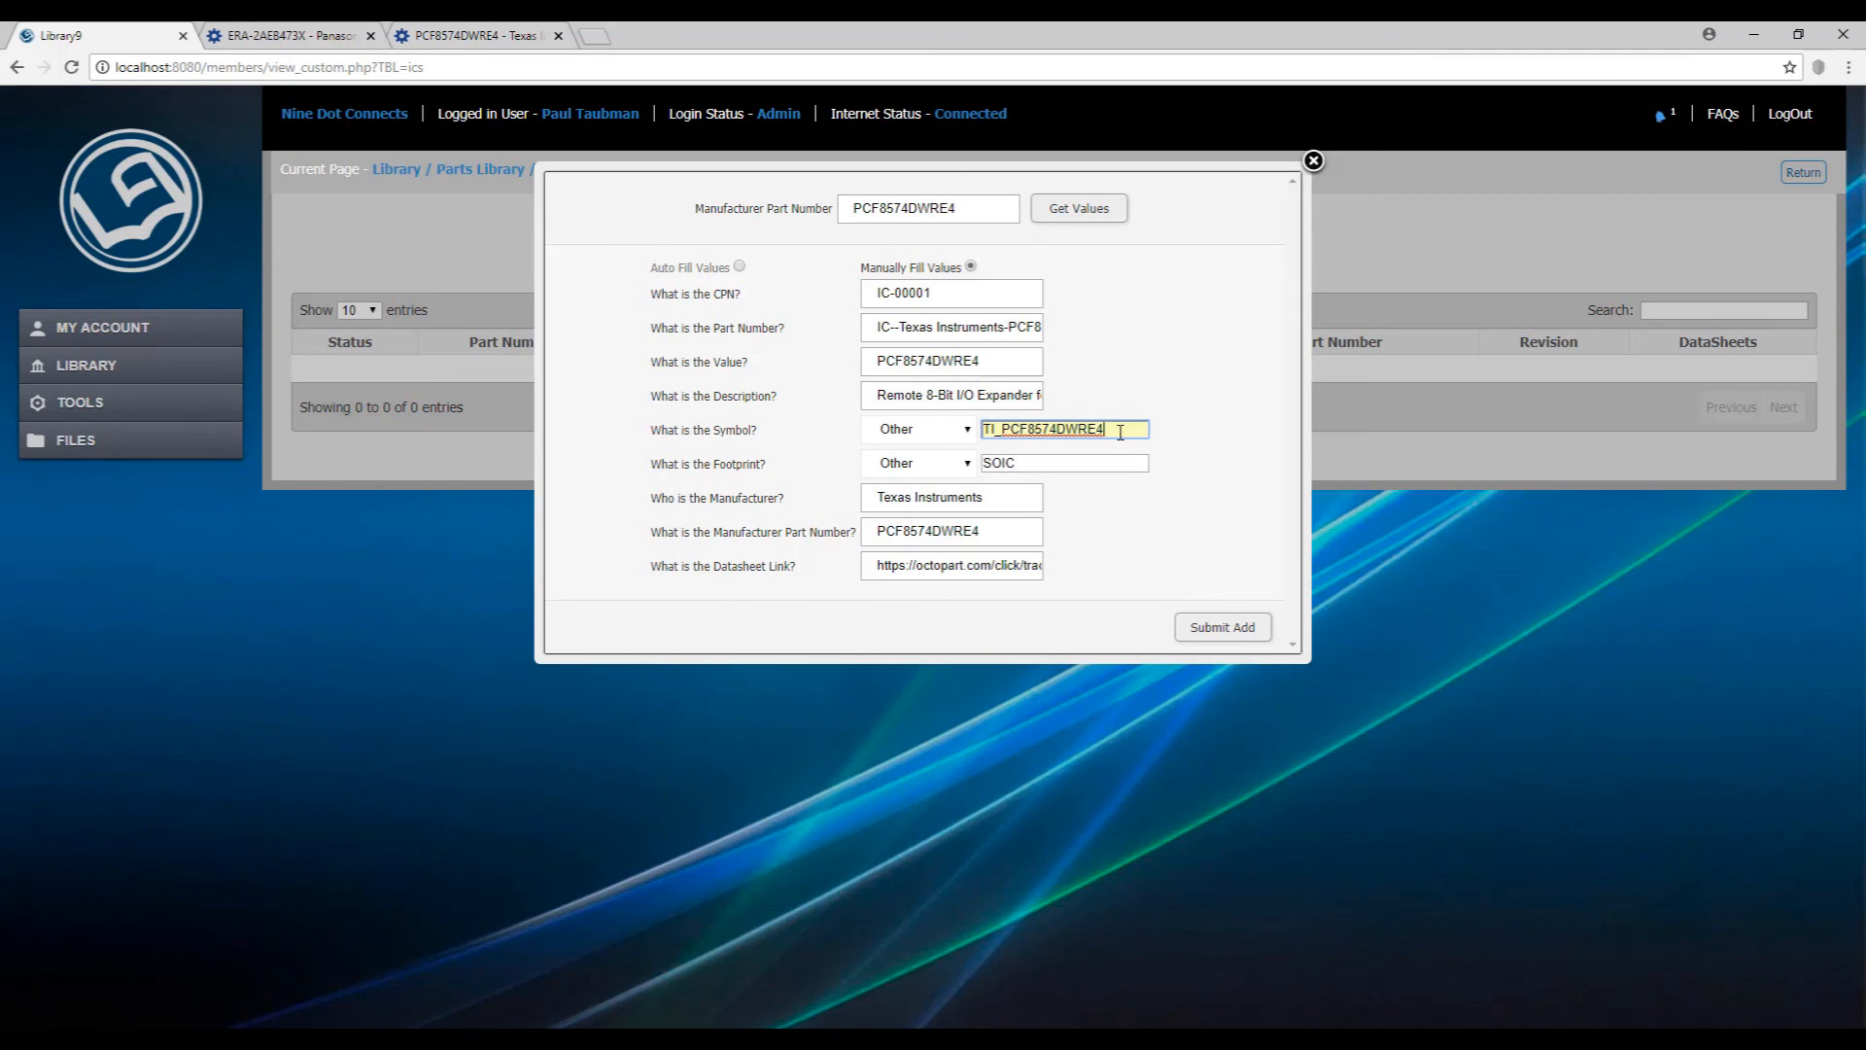
# - Set the IC's footprint name to DW16_N and submit the part to the library
pyautogui.click(1023, 462)
pyautogui.click(1024, 459)
pyautogui.press('BackSpace')
pyautogui.press('BackSpace')
pyautogui.press('BackSpace')
pyautogui.press('BackSpace')
pyautogui.write('DW1')
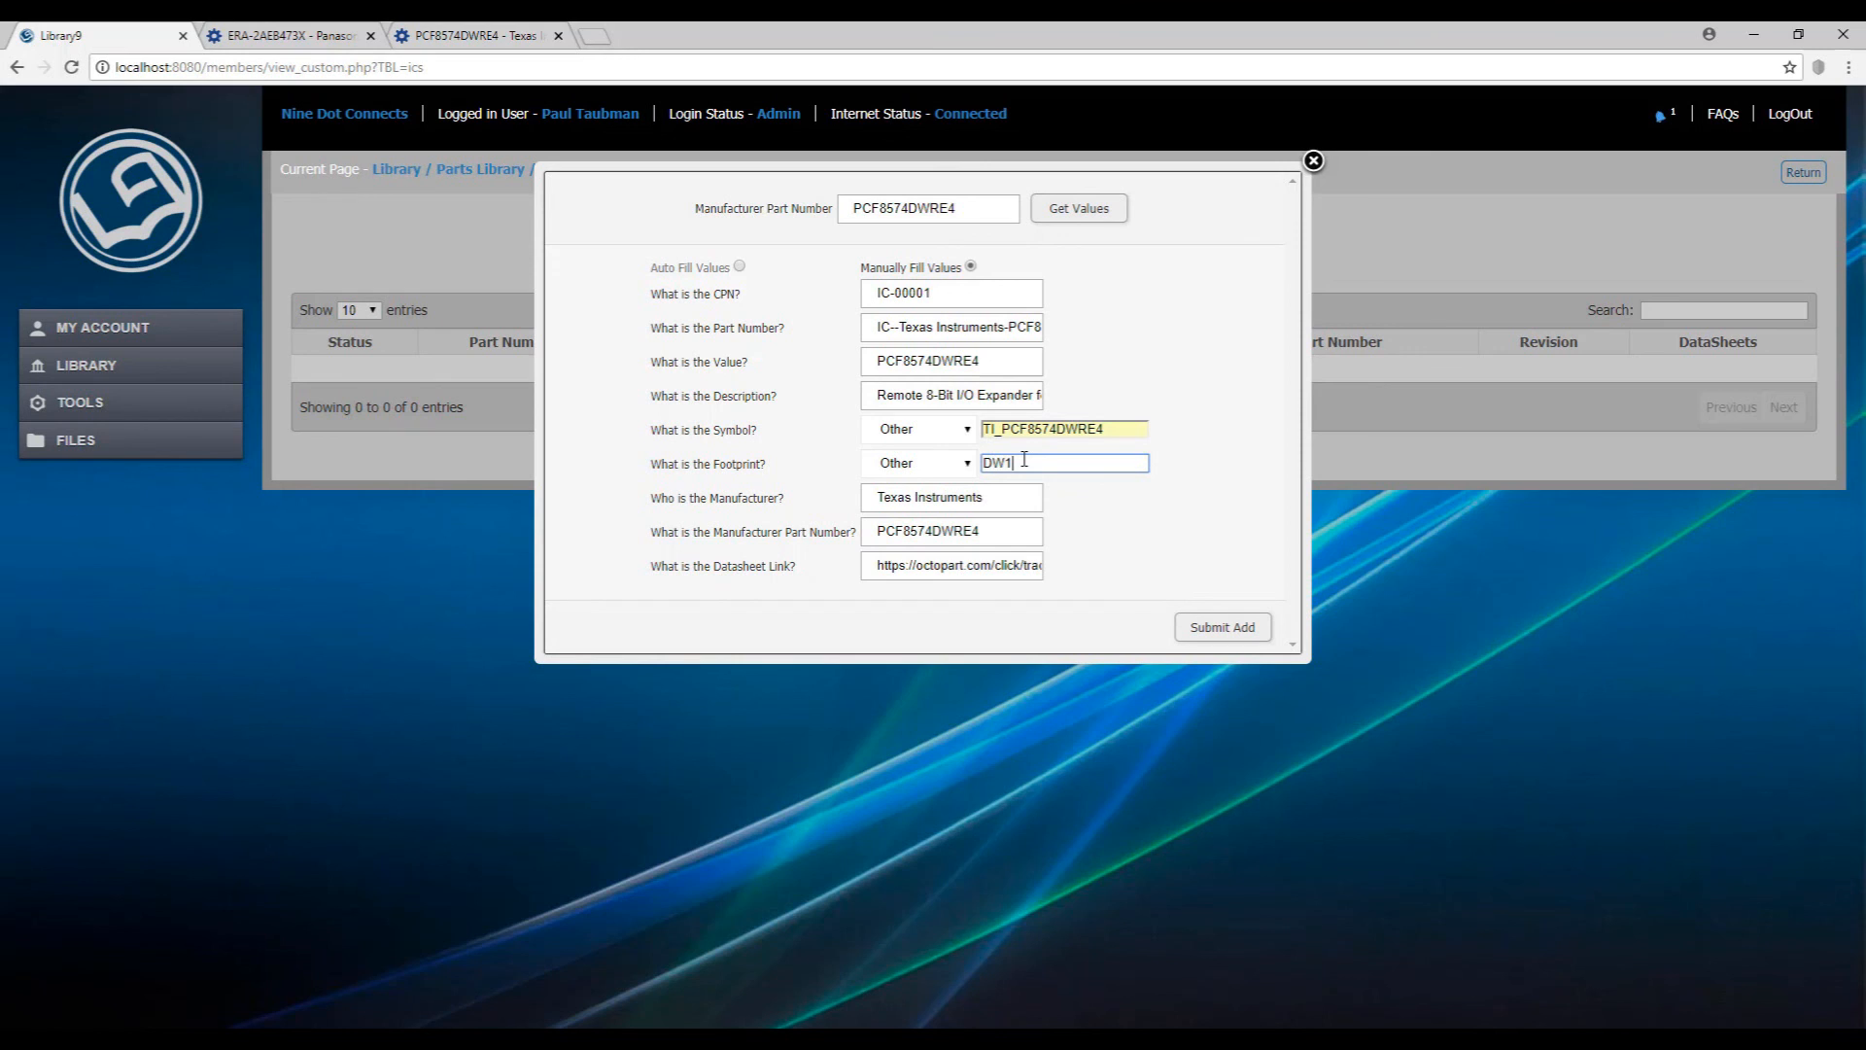
pyautogui.write('6_N')
pyautogui.click(1217, 630)
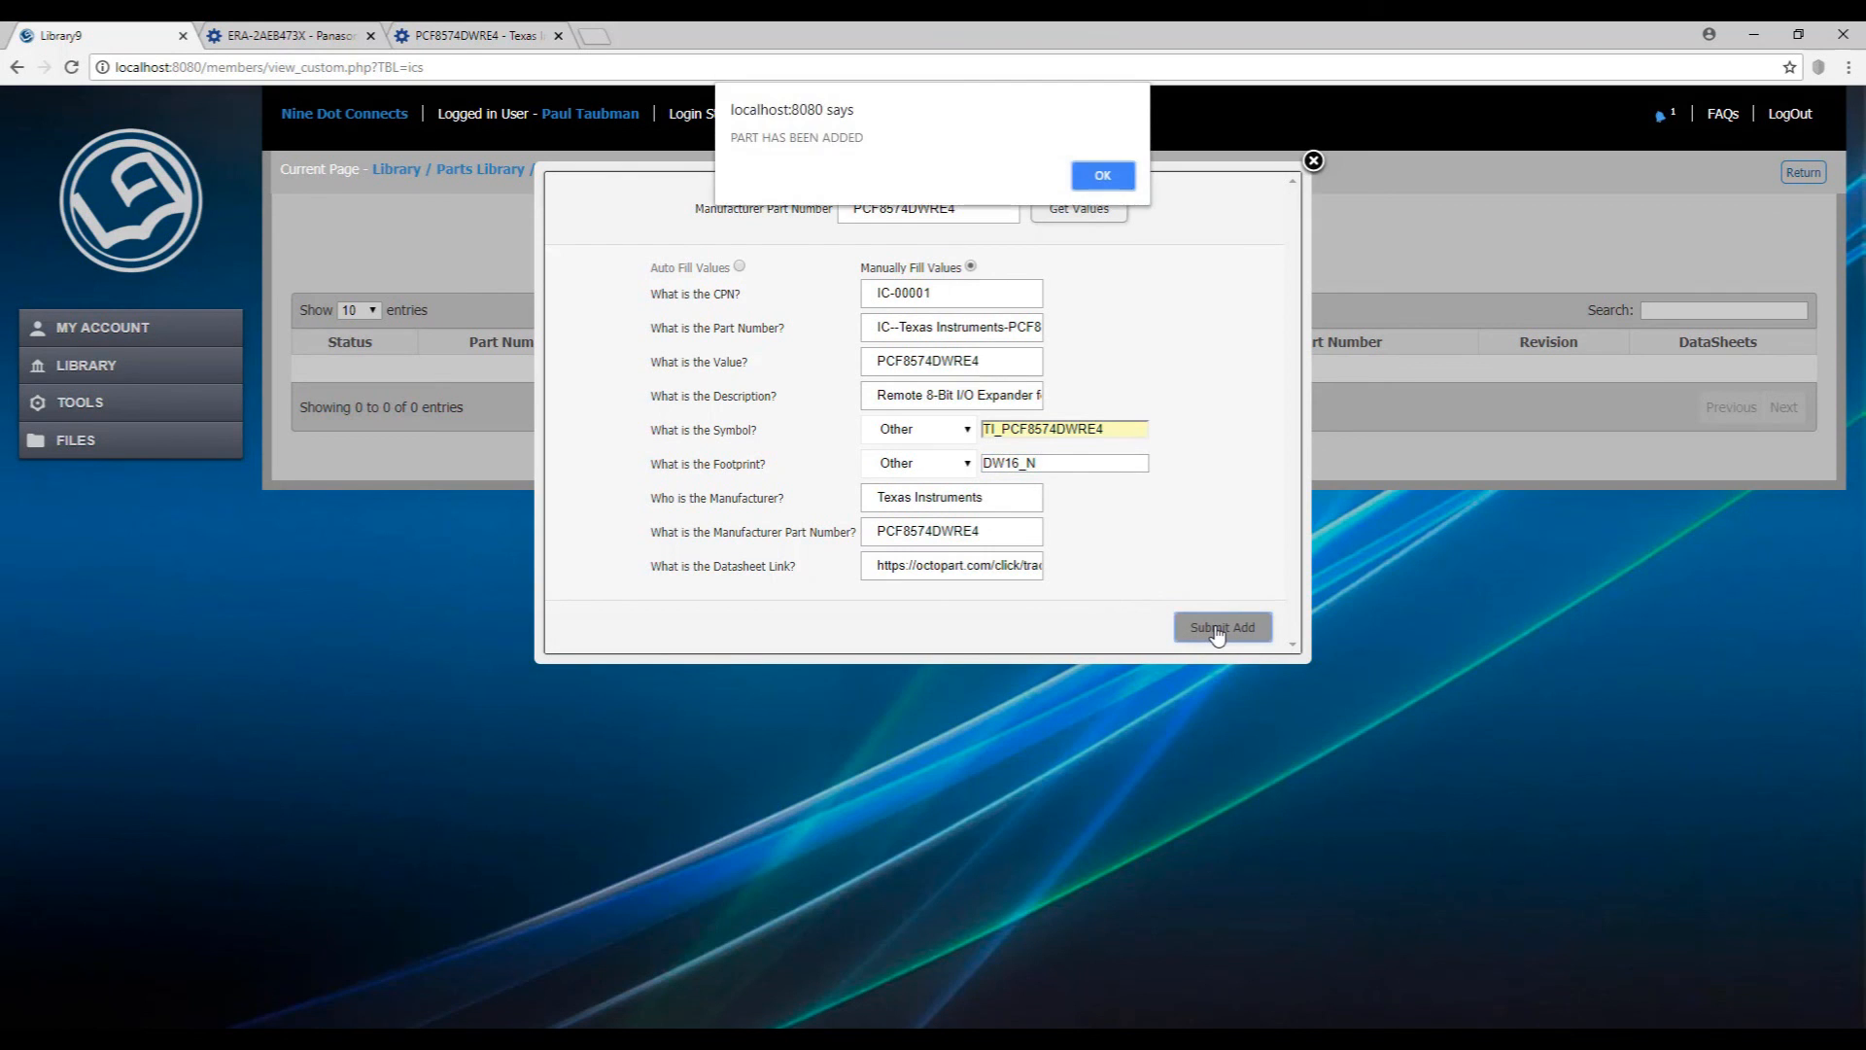
pyautogui.click(1110, 177)
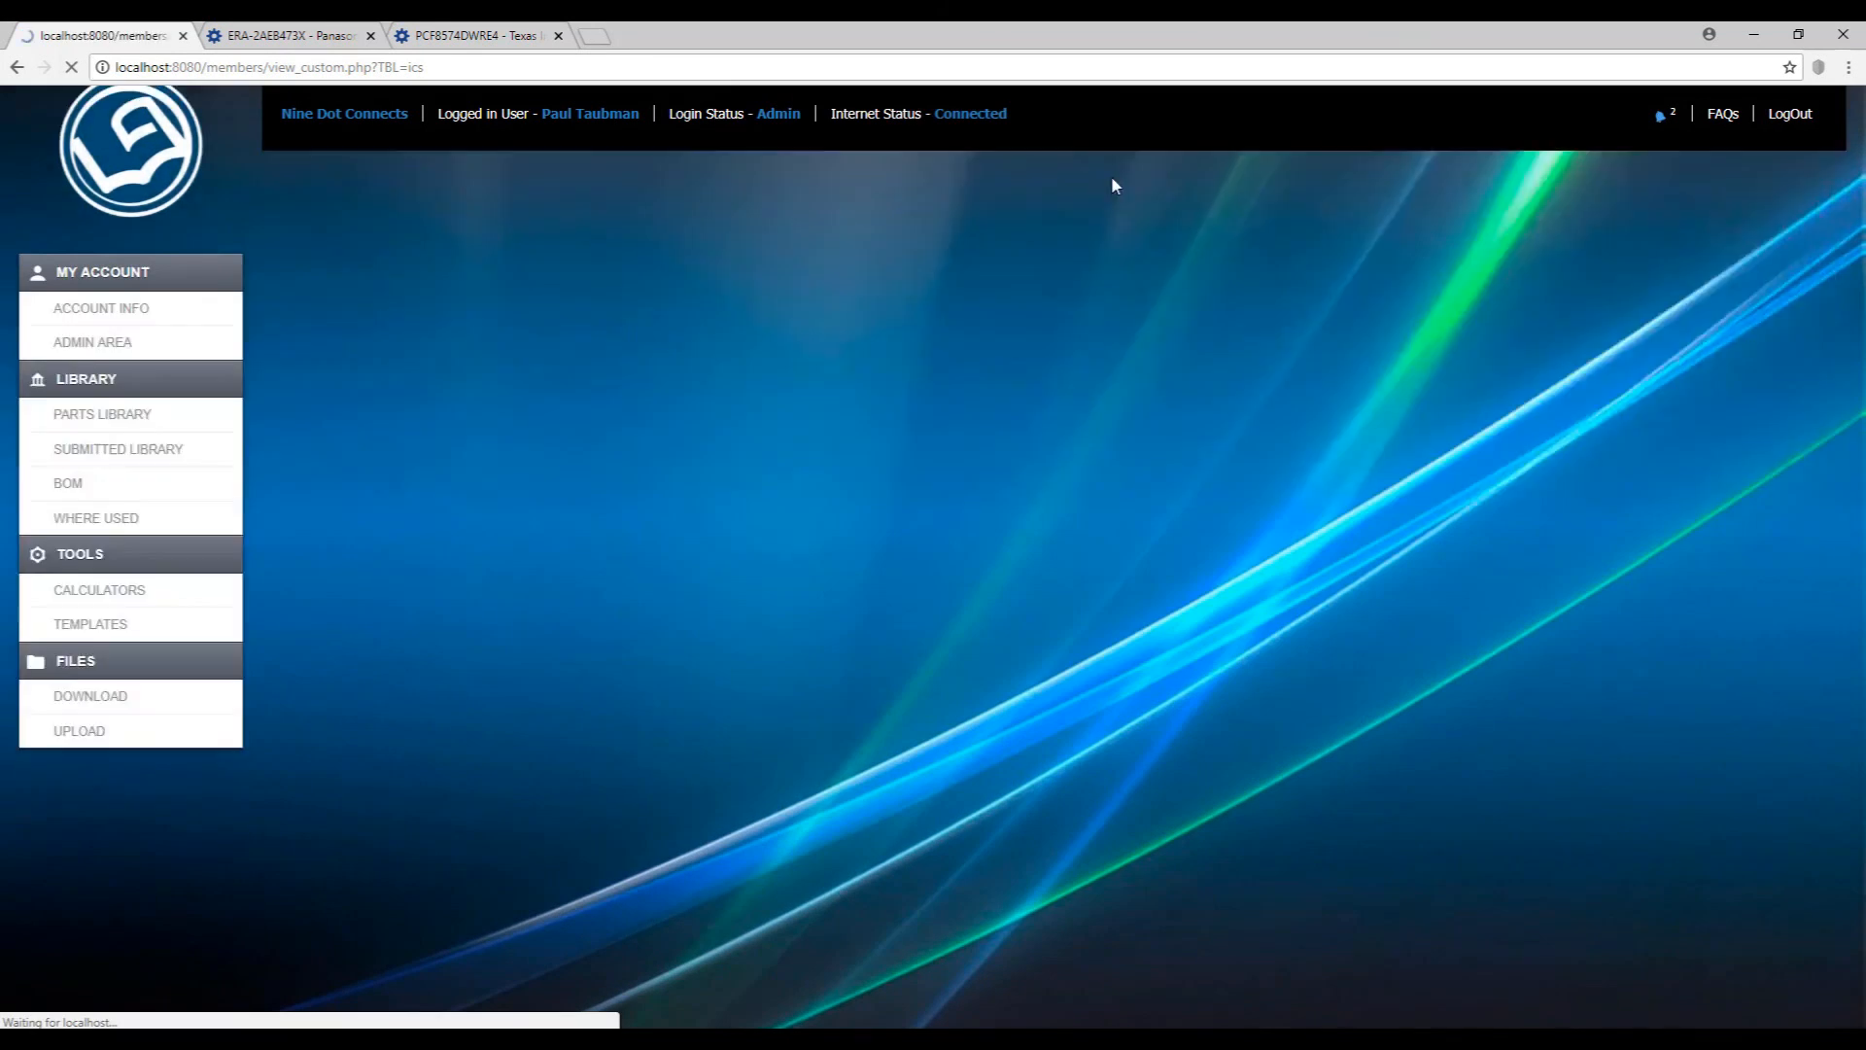